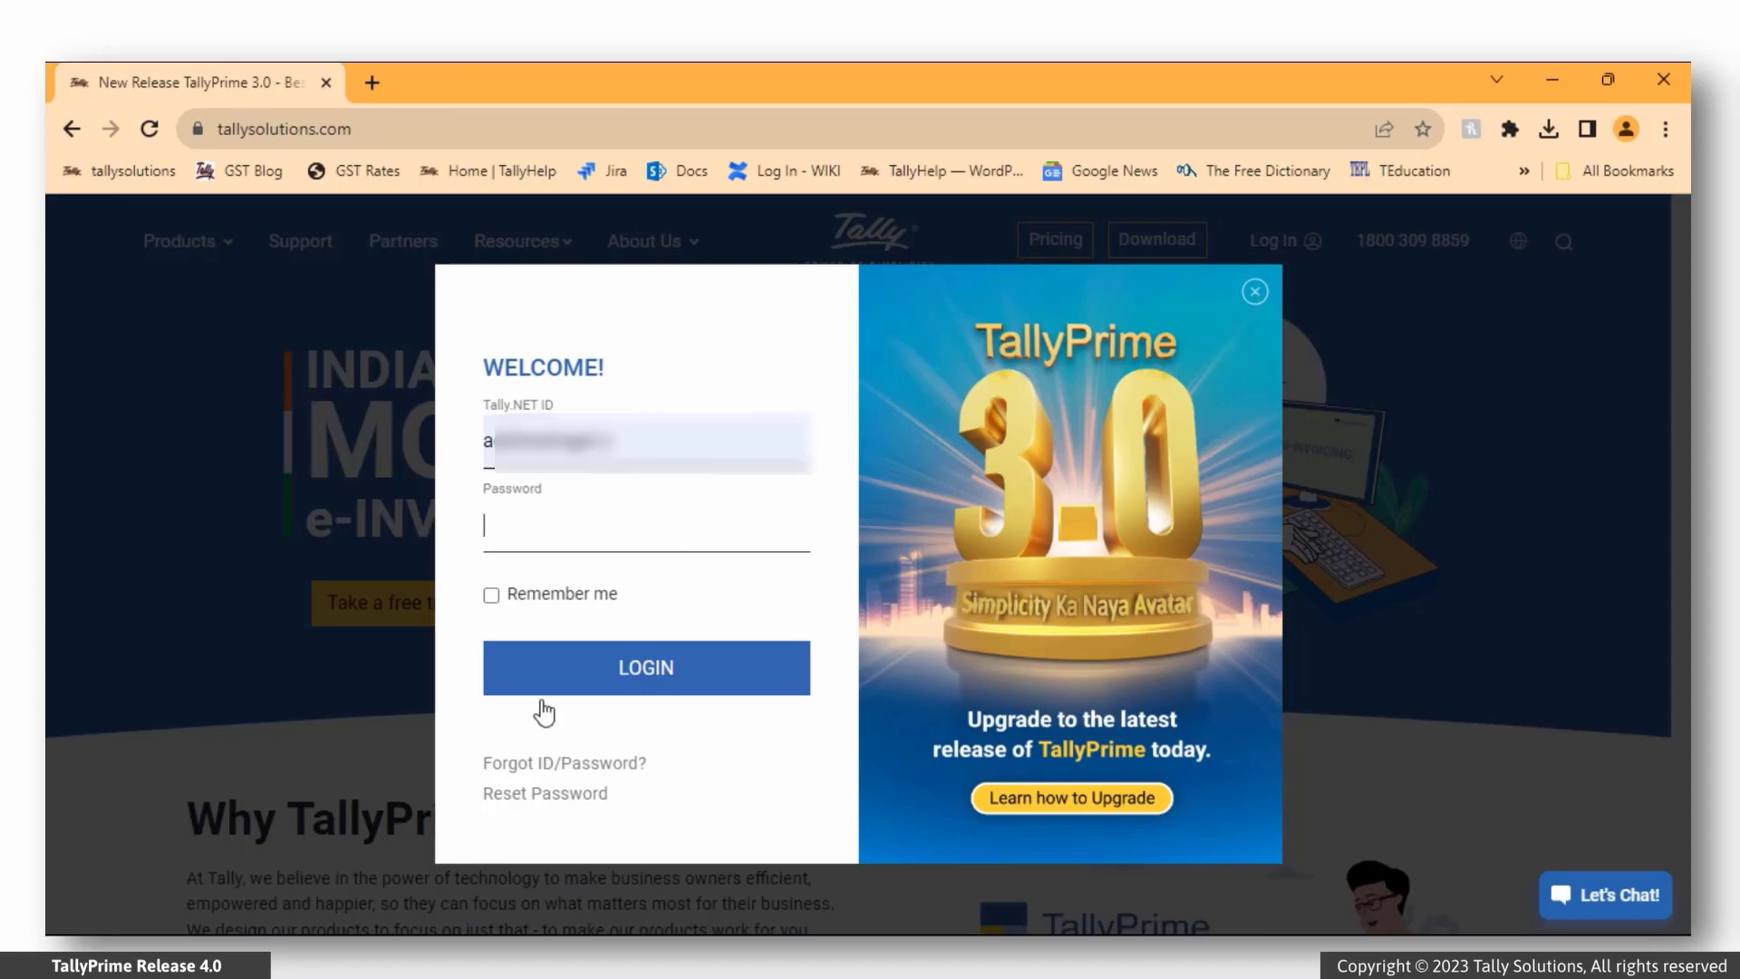
- Log in to the Tally customer portal and open WhatsApp for Business
key("Return")
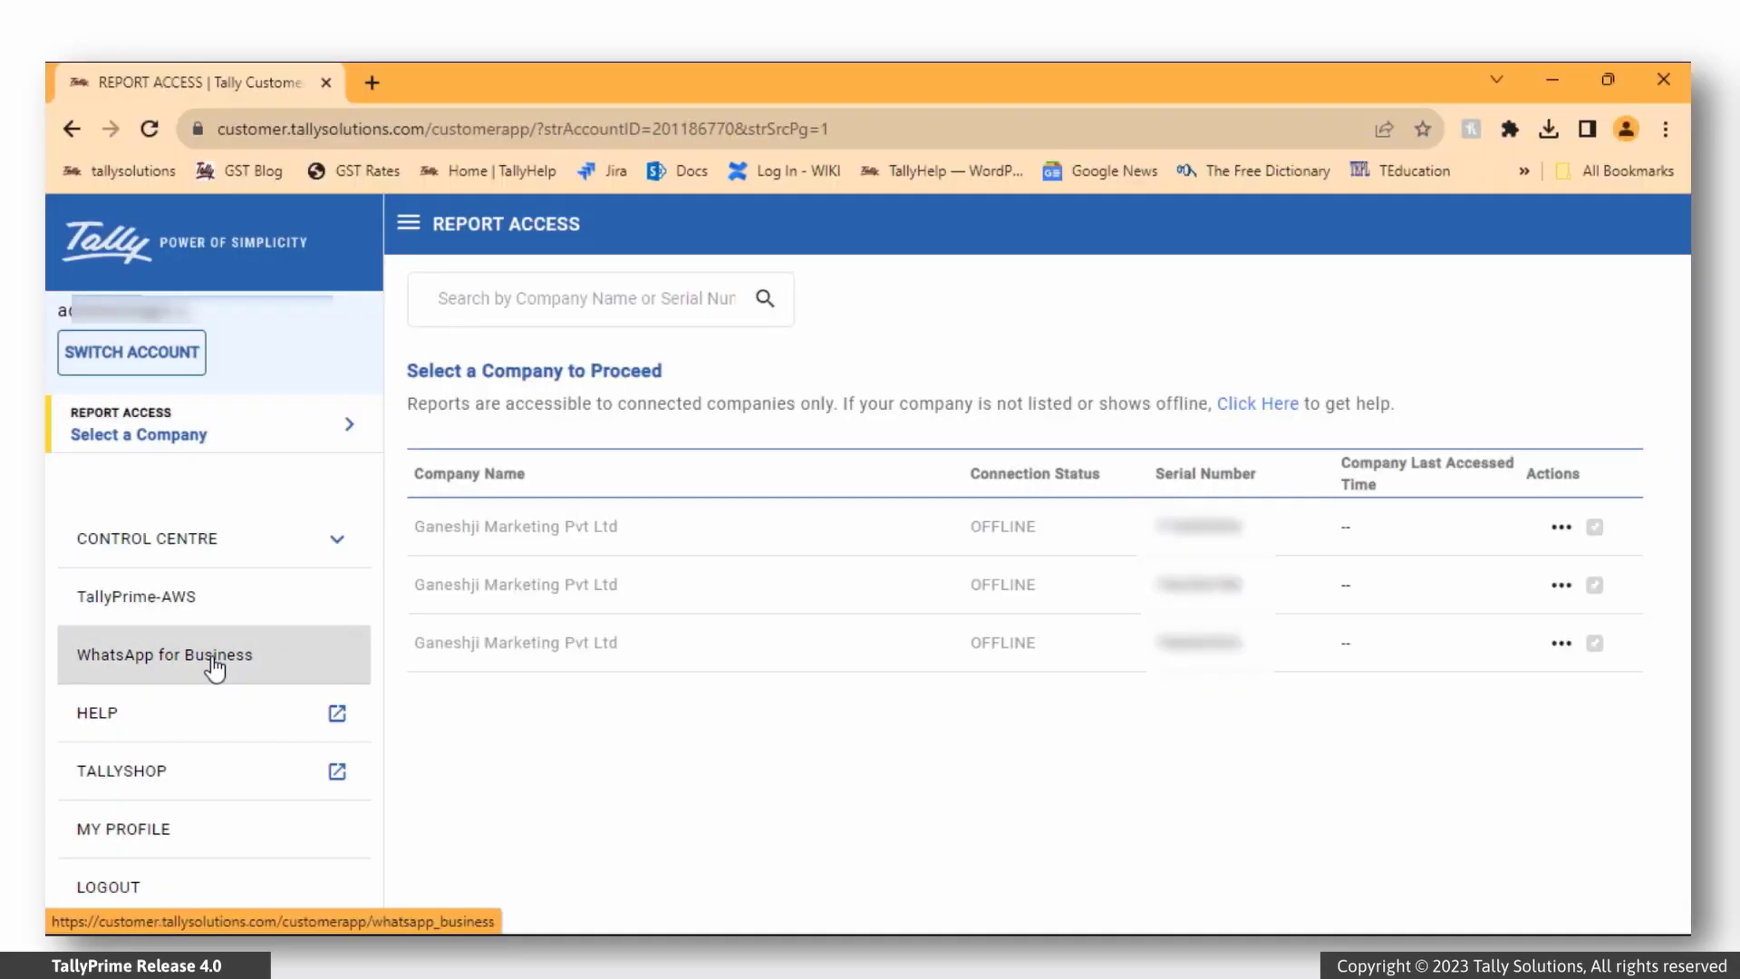
left_click(215, 667)
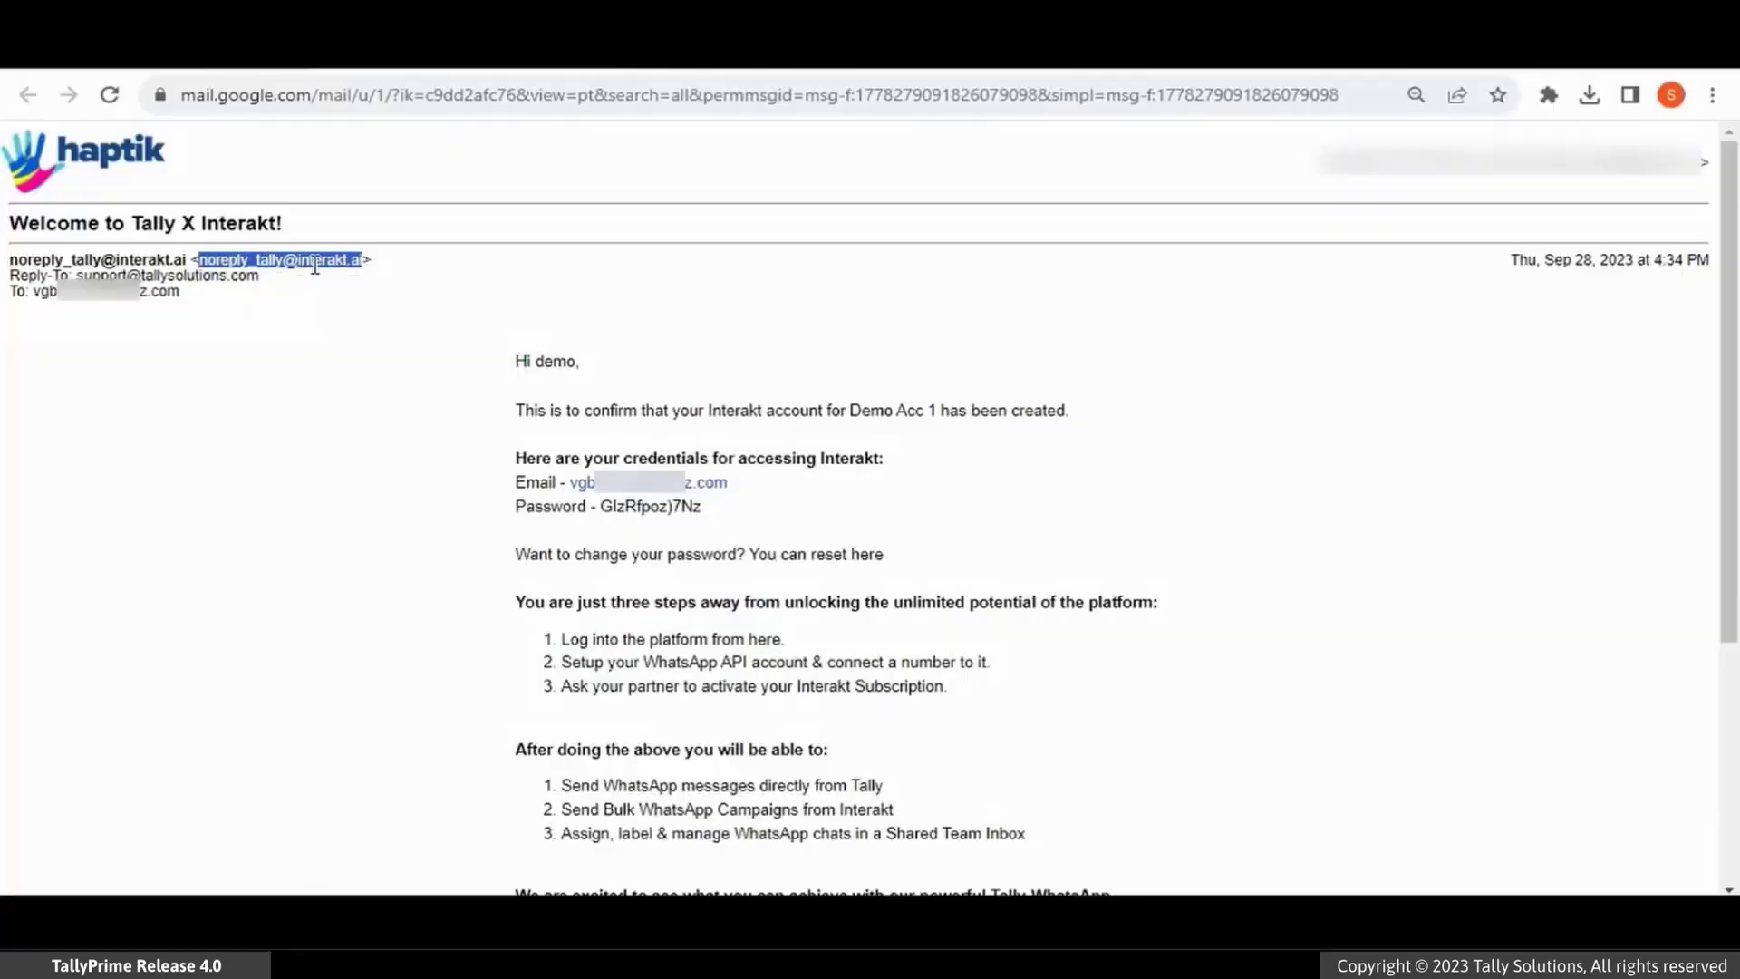
- Examine the sender, recipient and Interakt login credentials in the Welcome to Tally X Interakt email
left_click(186, 236)
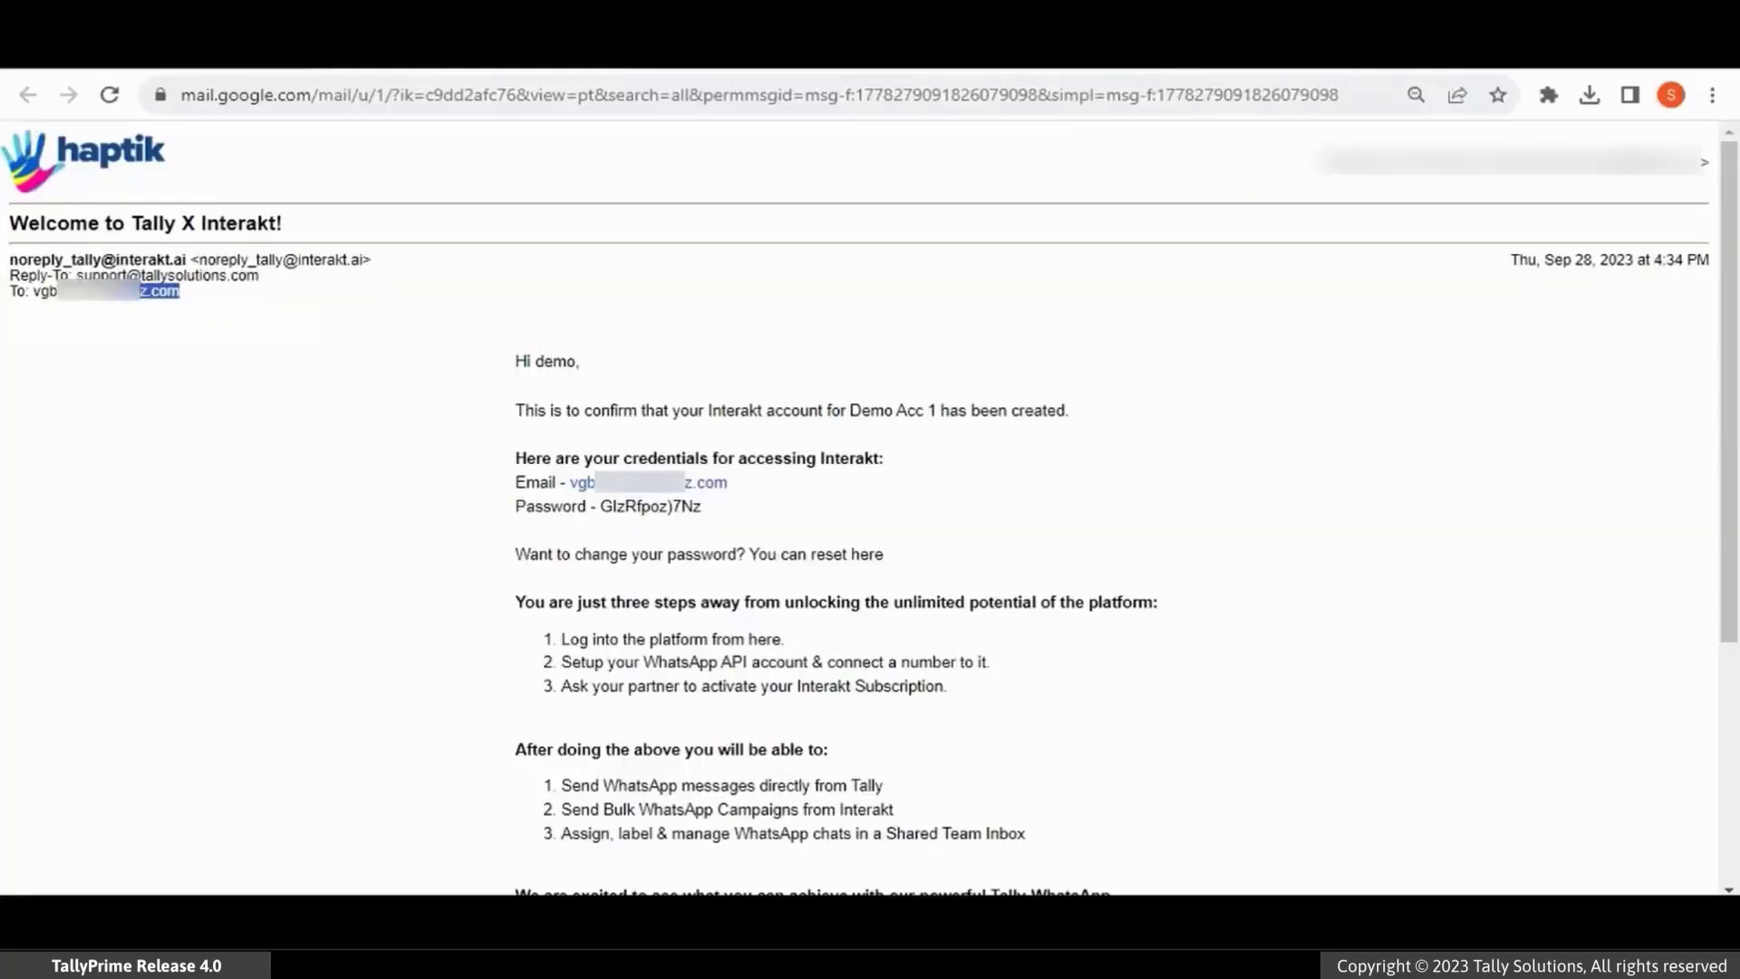
left_click_drag(701, 507, 521, 483)
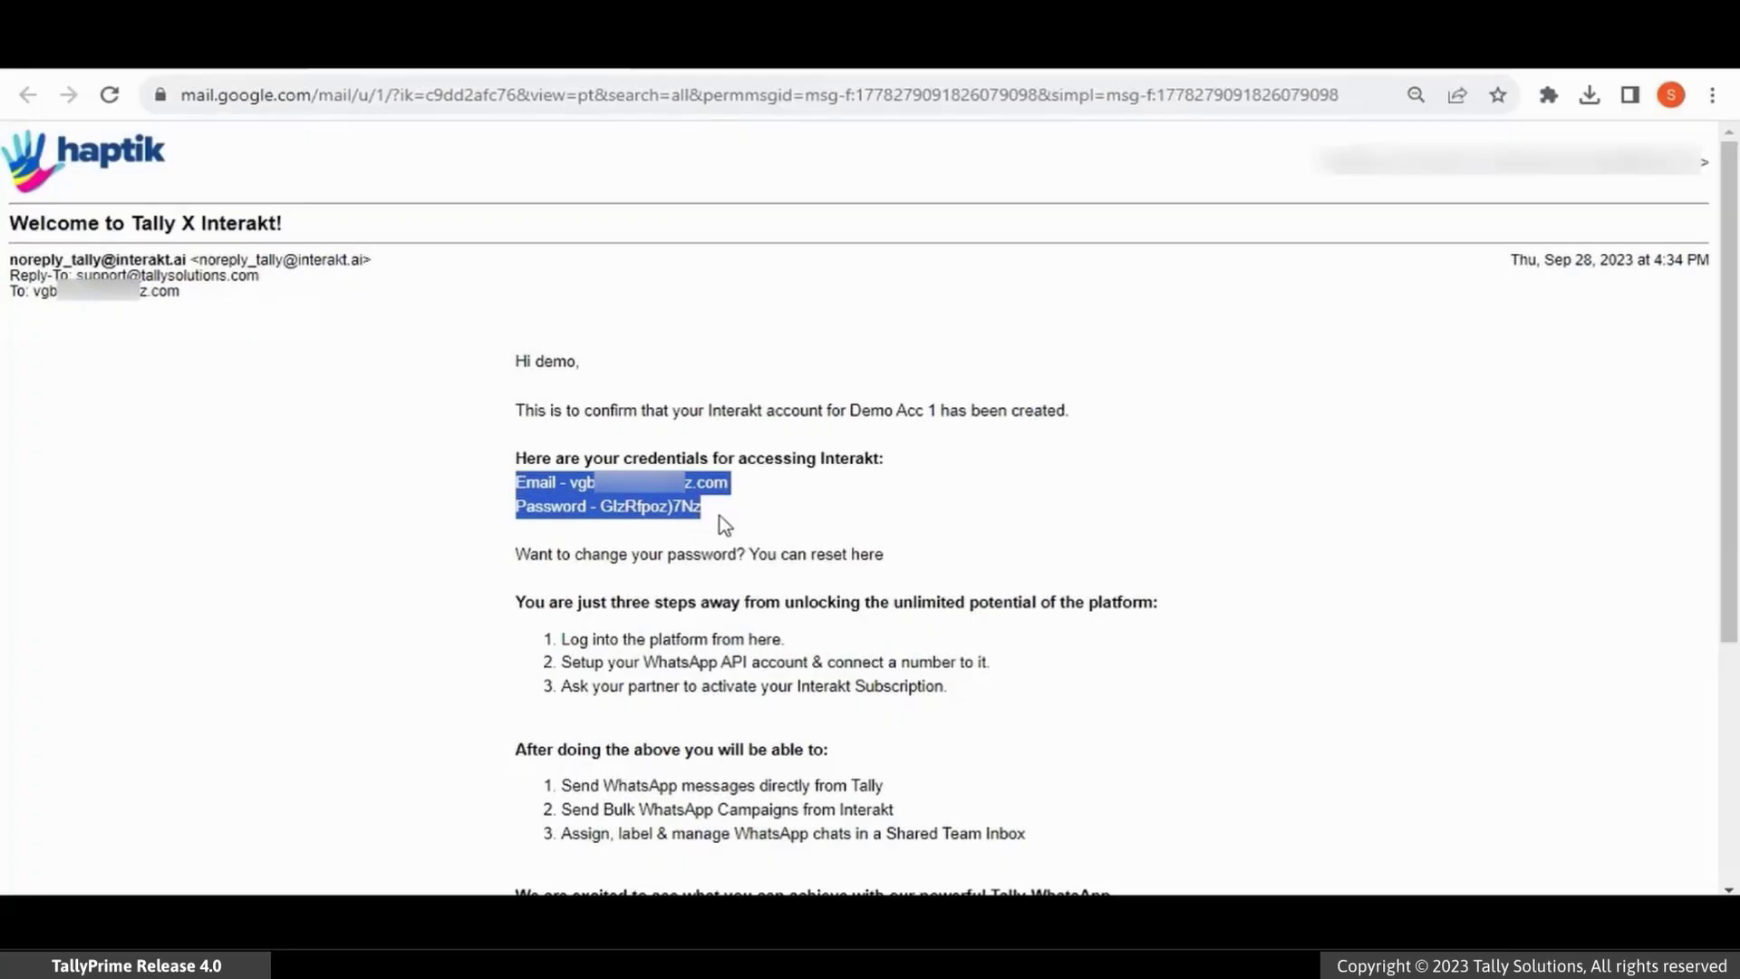
left_click(762, 491)
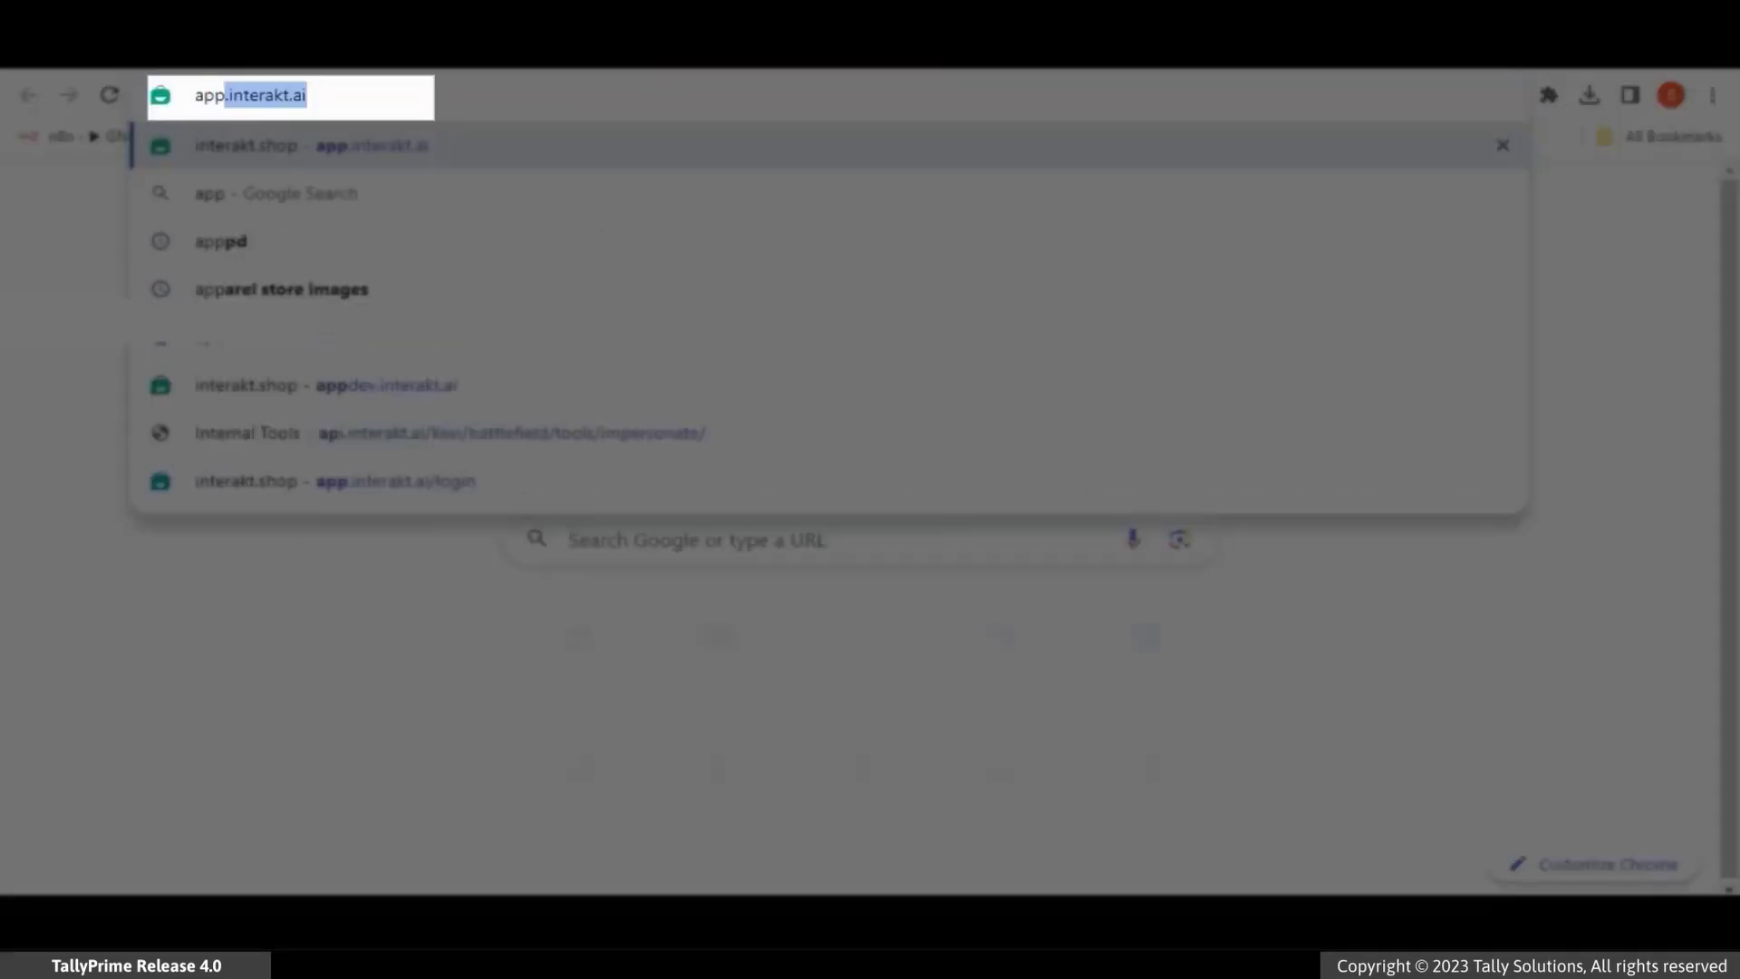
- Open the Interakt sign-in page at app.interakt.ai/login in the browser
type(".interakt.ai/")
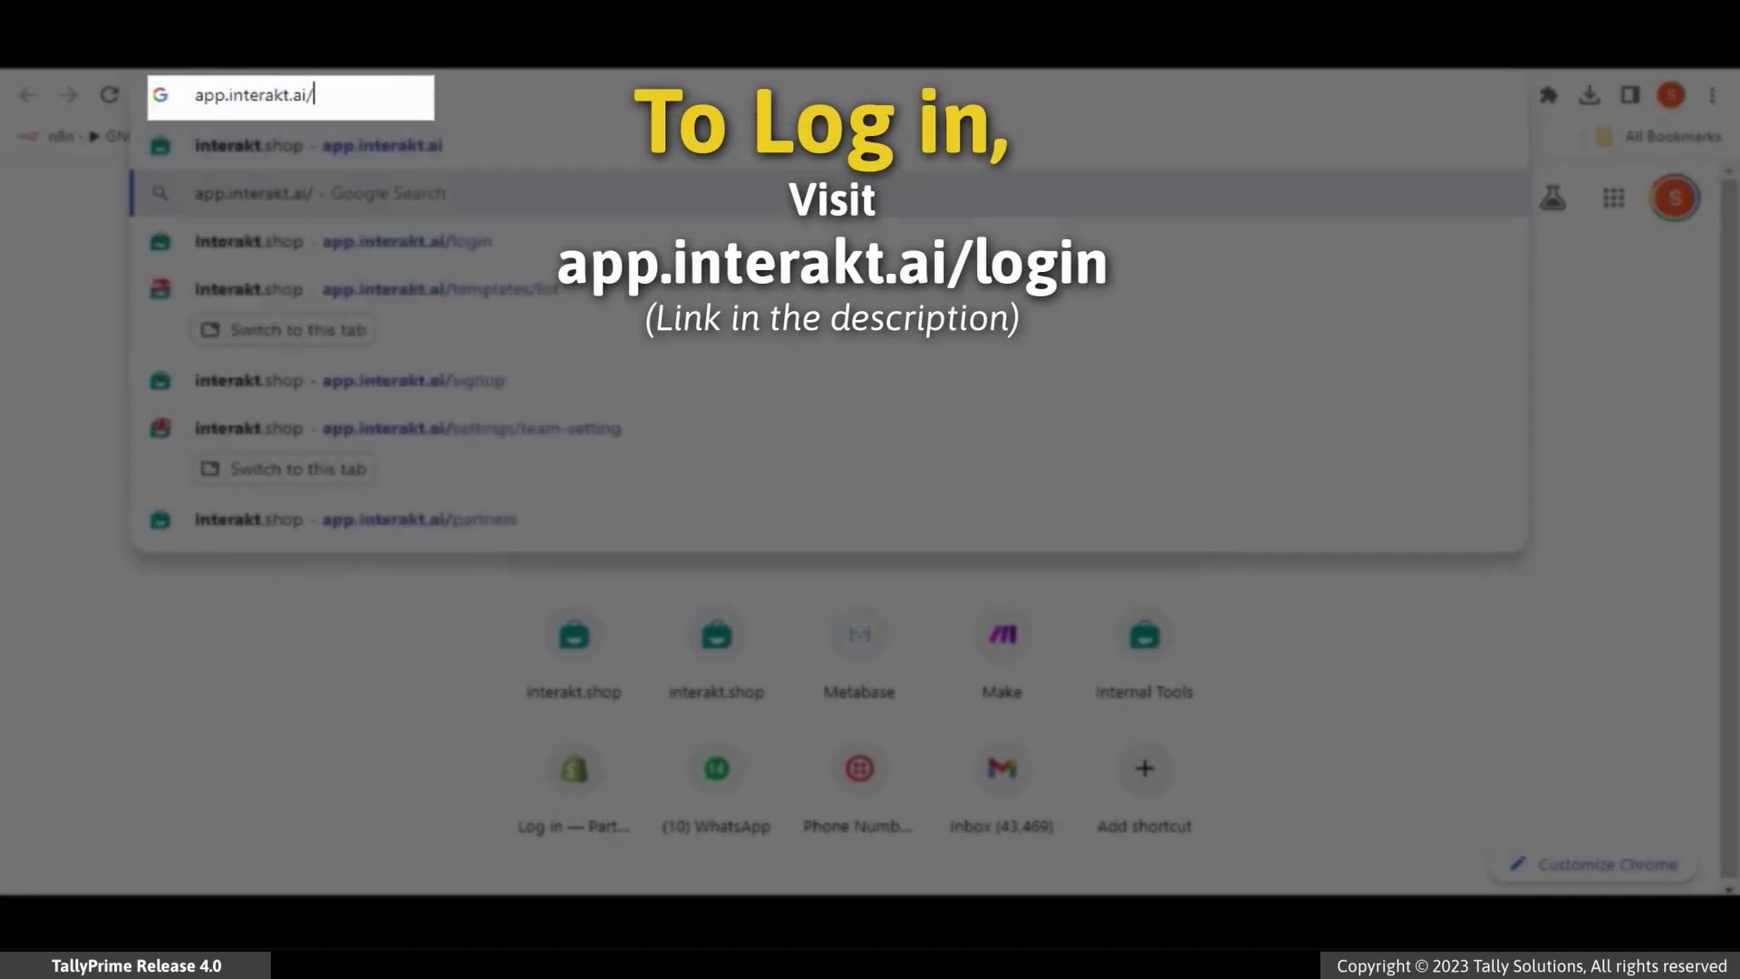
key("Down")
key("Down")
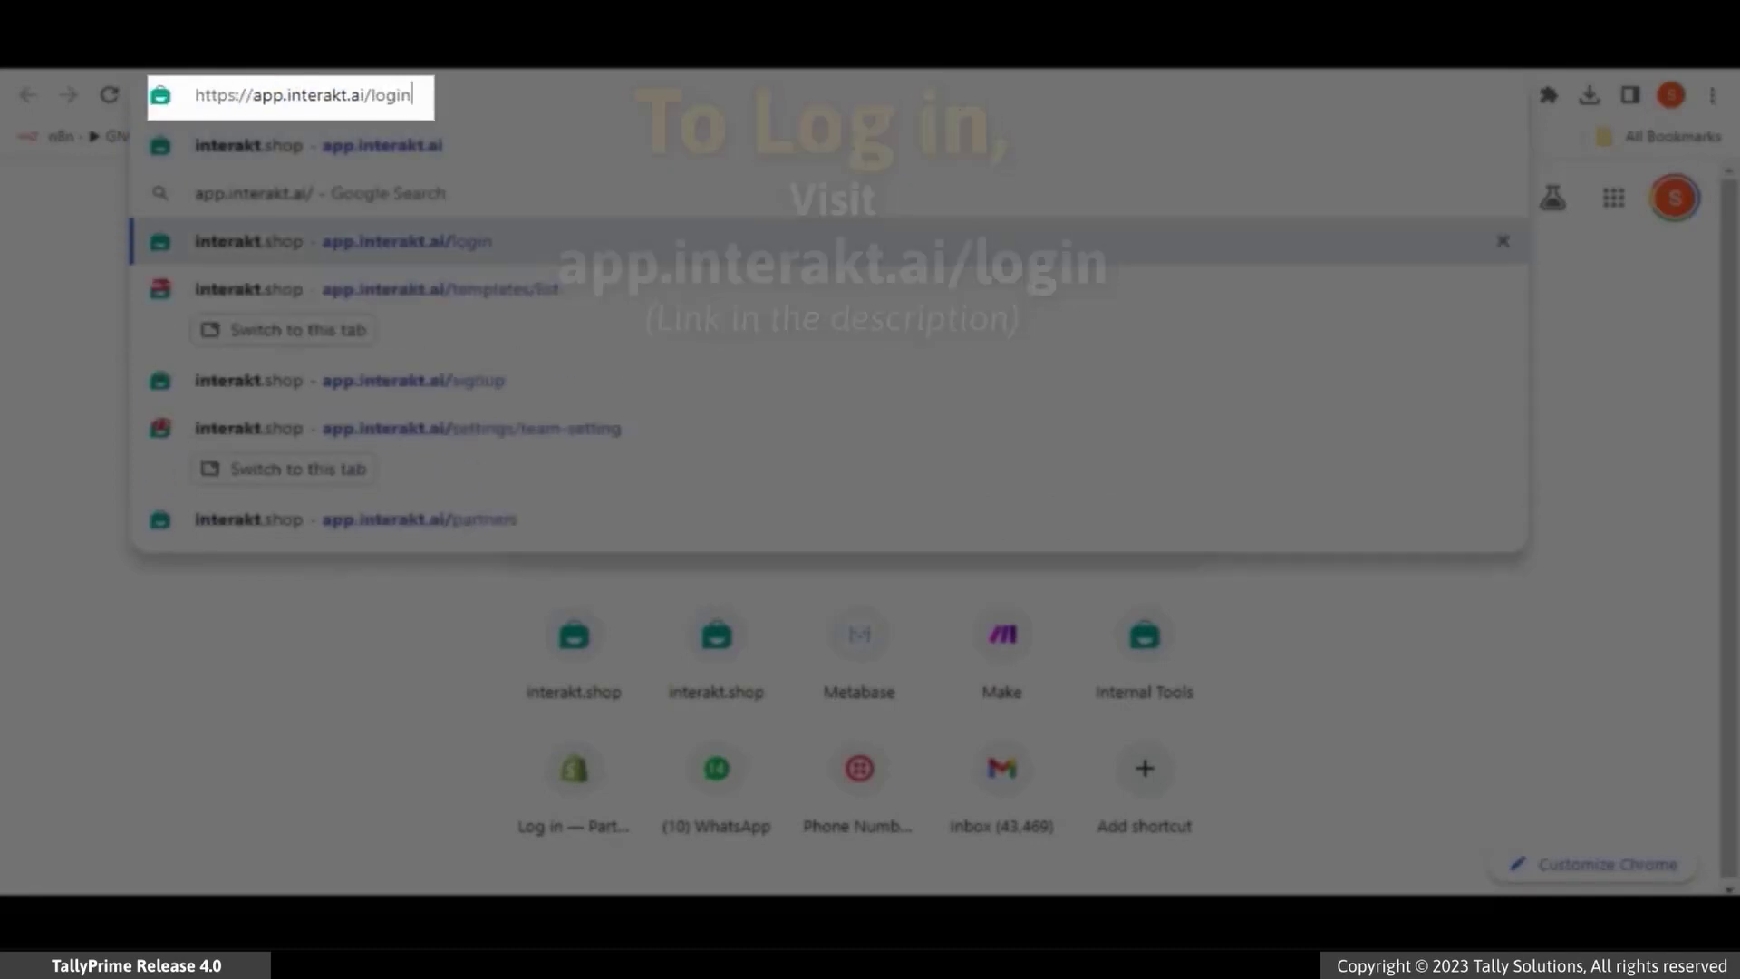
key("Return")
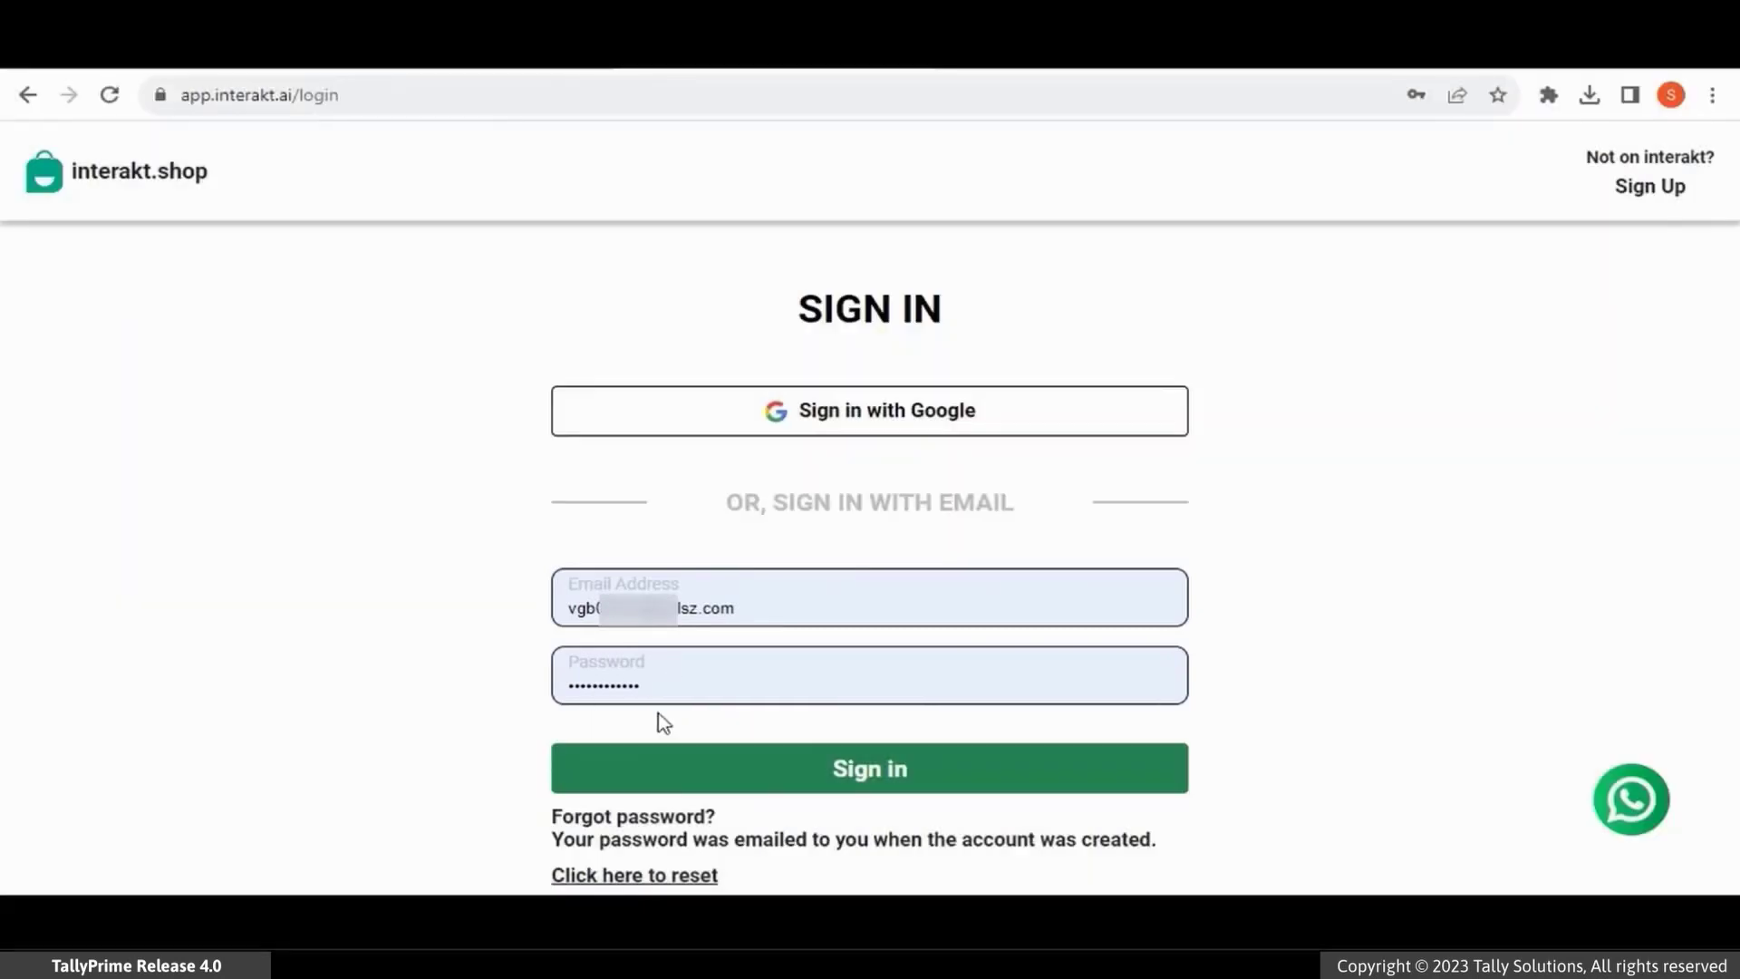
- Open the password reset option on the sign-in page and fill in the recovery email address
scroll(660, 722, "down", 1)
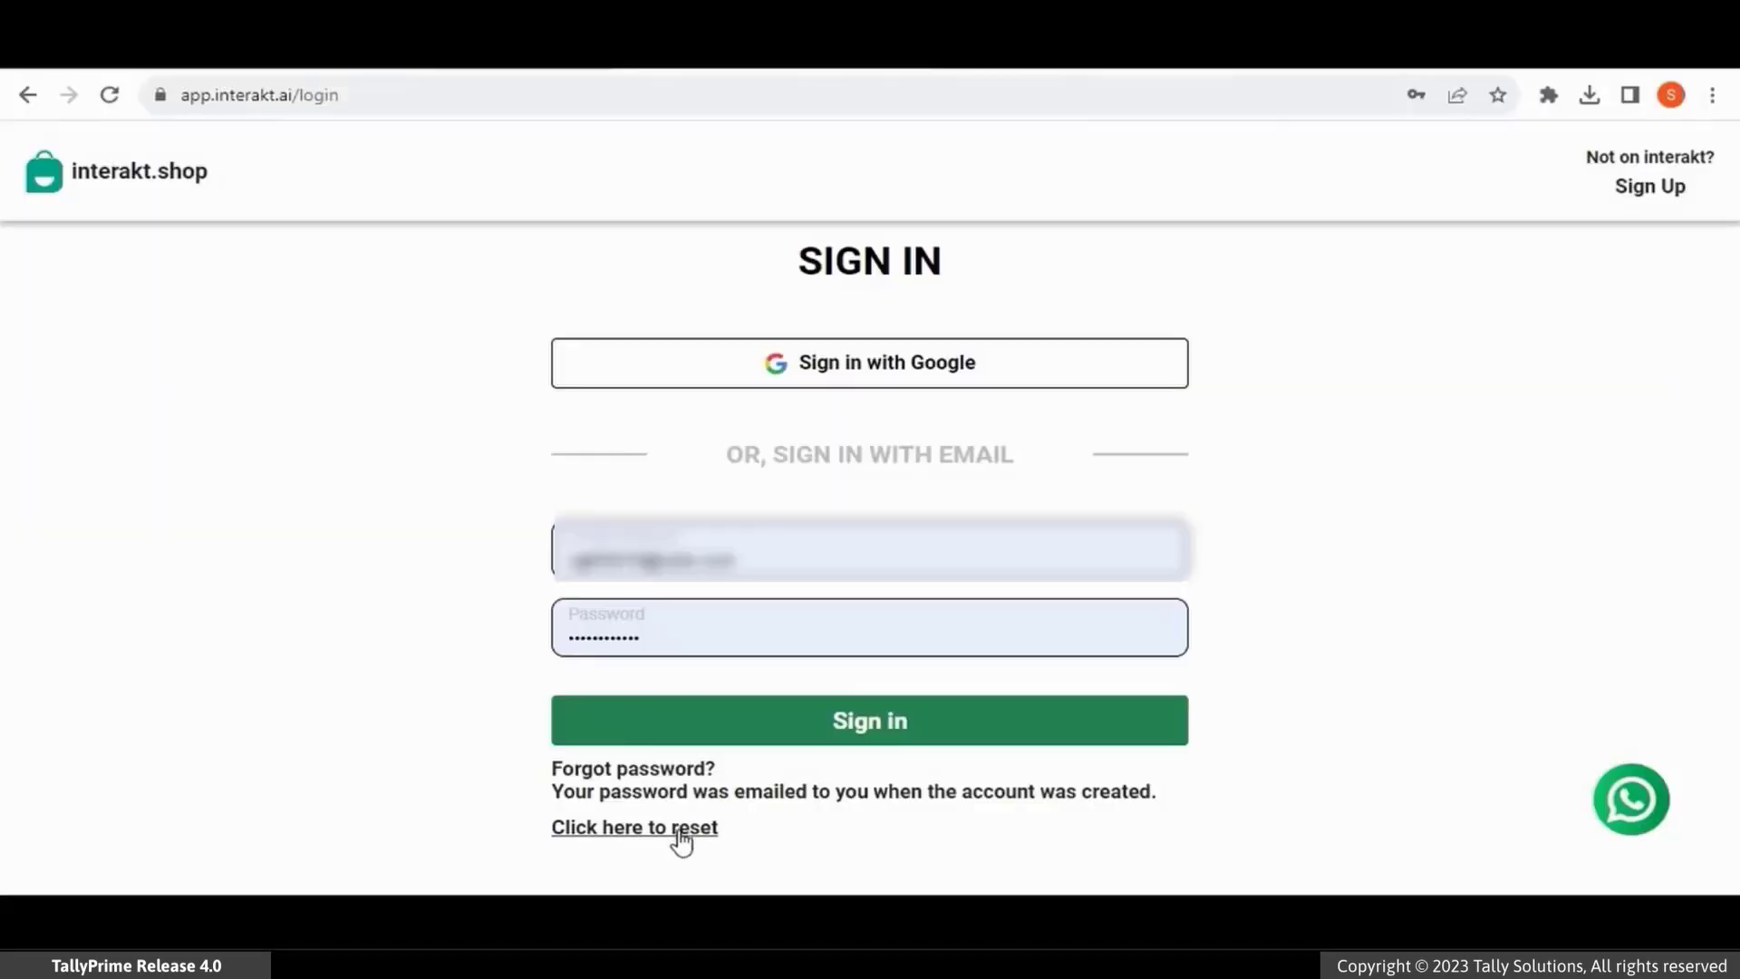
left_click(678, 830)
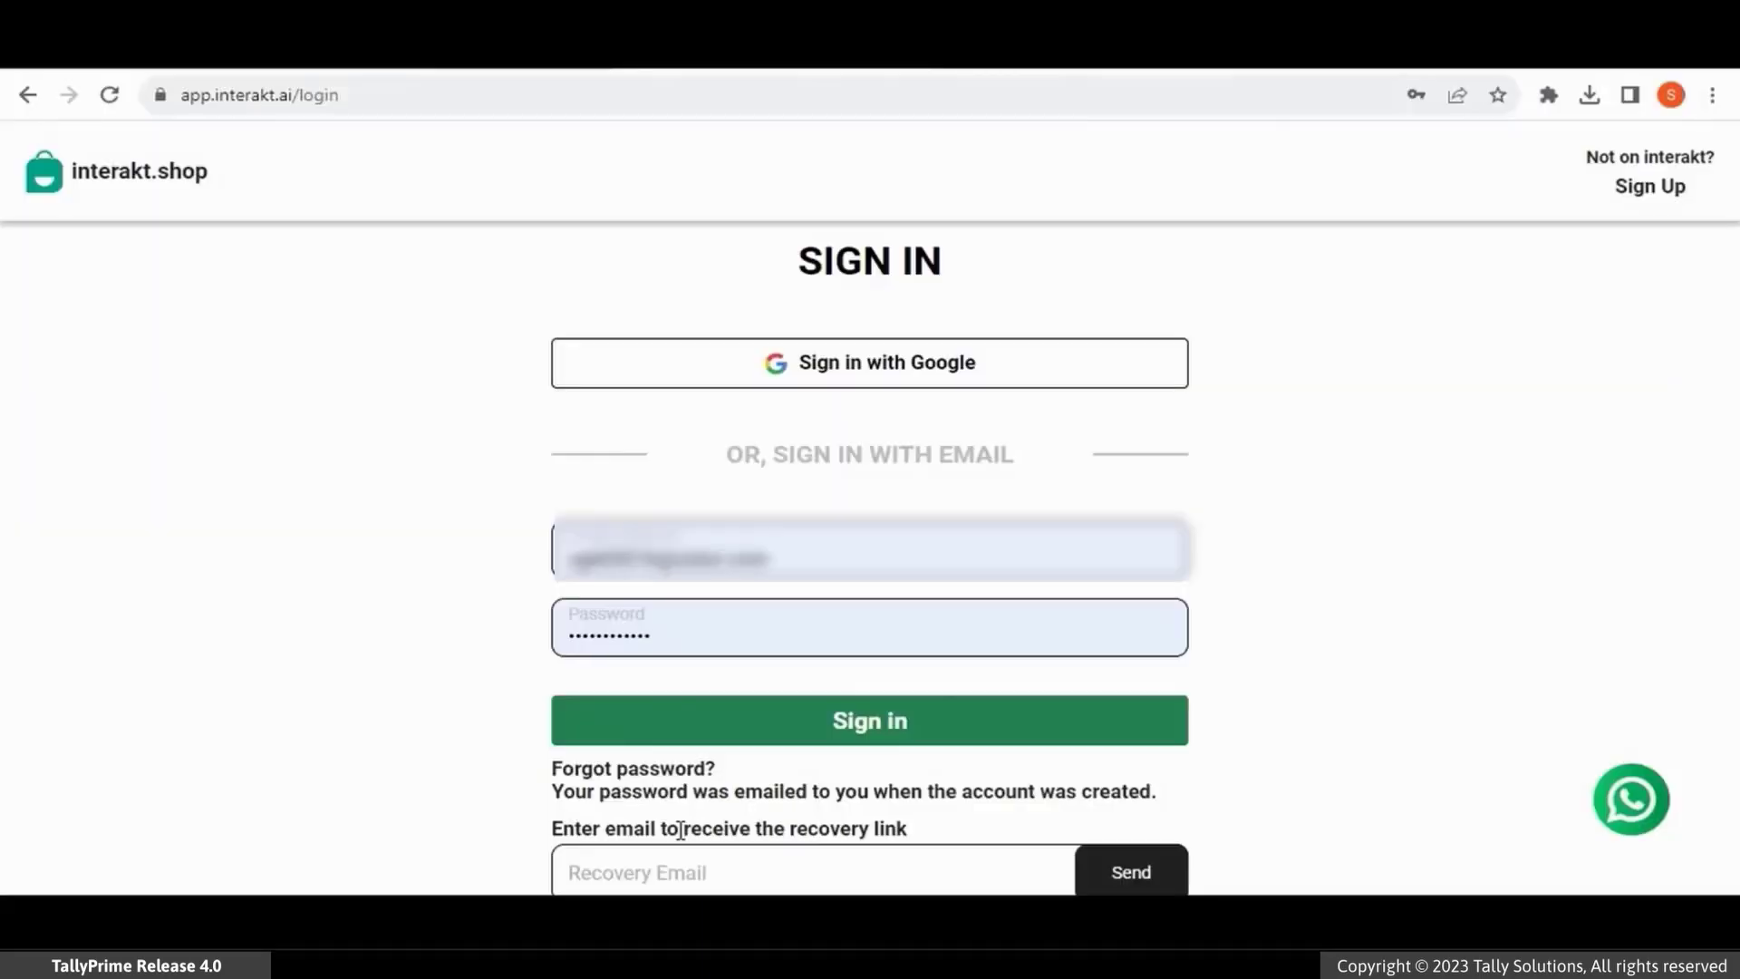
scroll(587, 780, "down", 1)
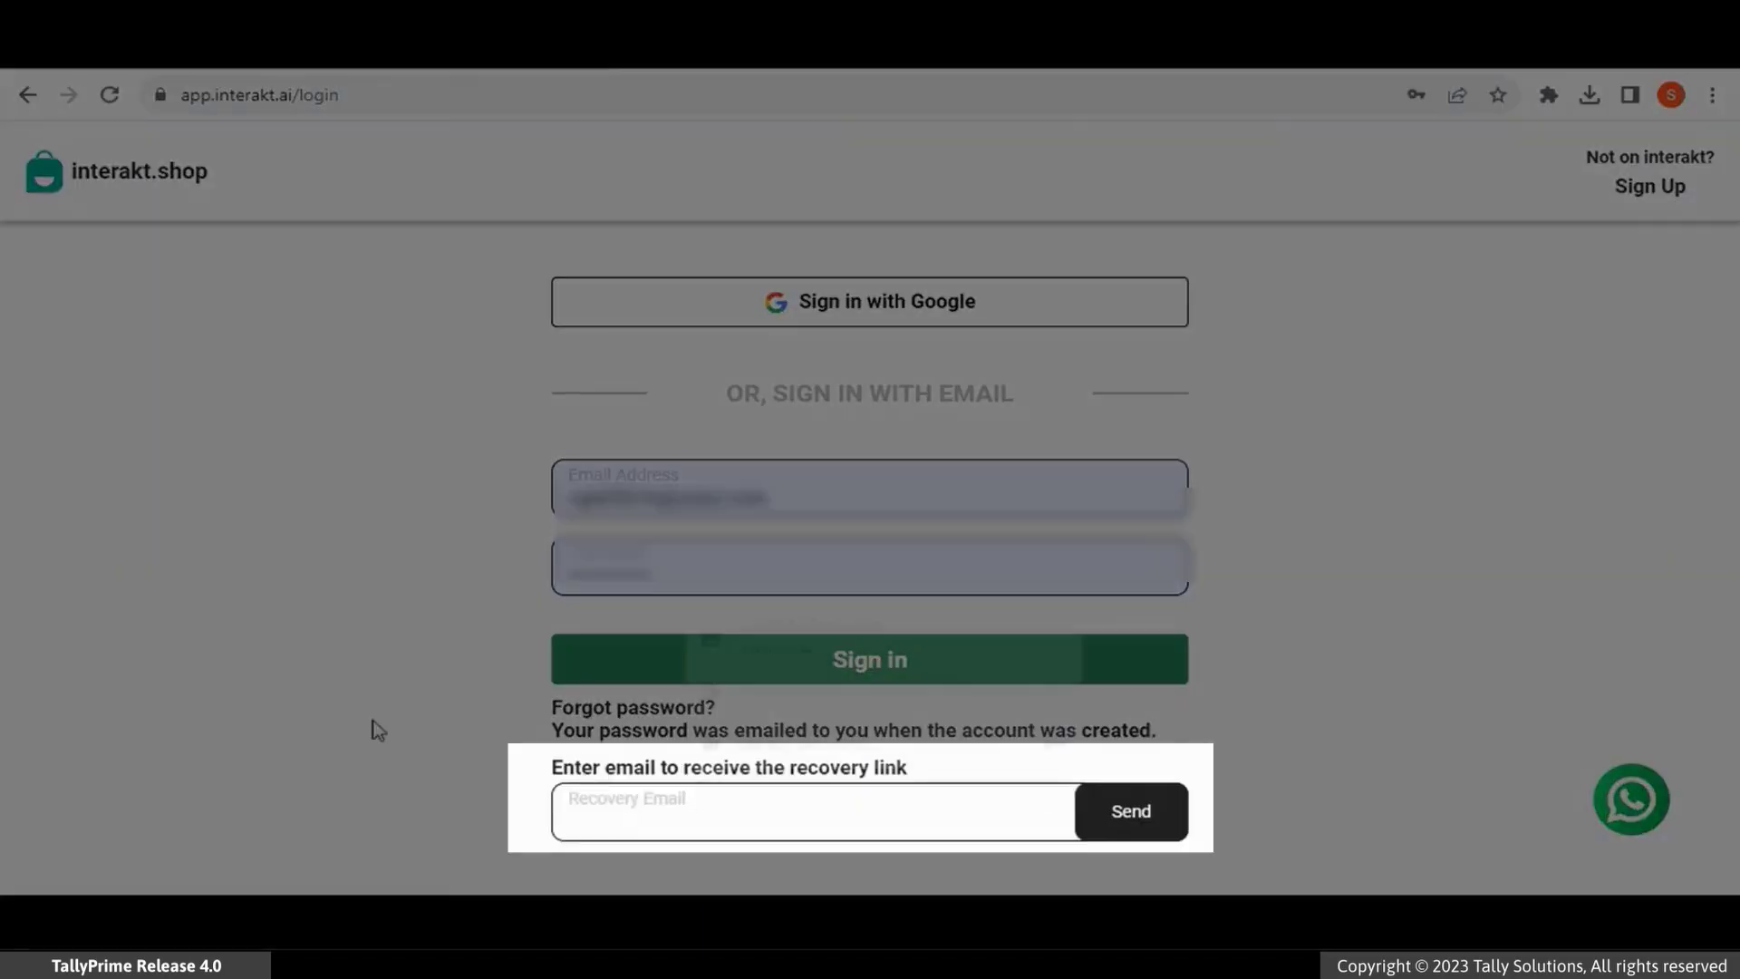
key("ctrl+v")
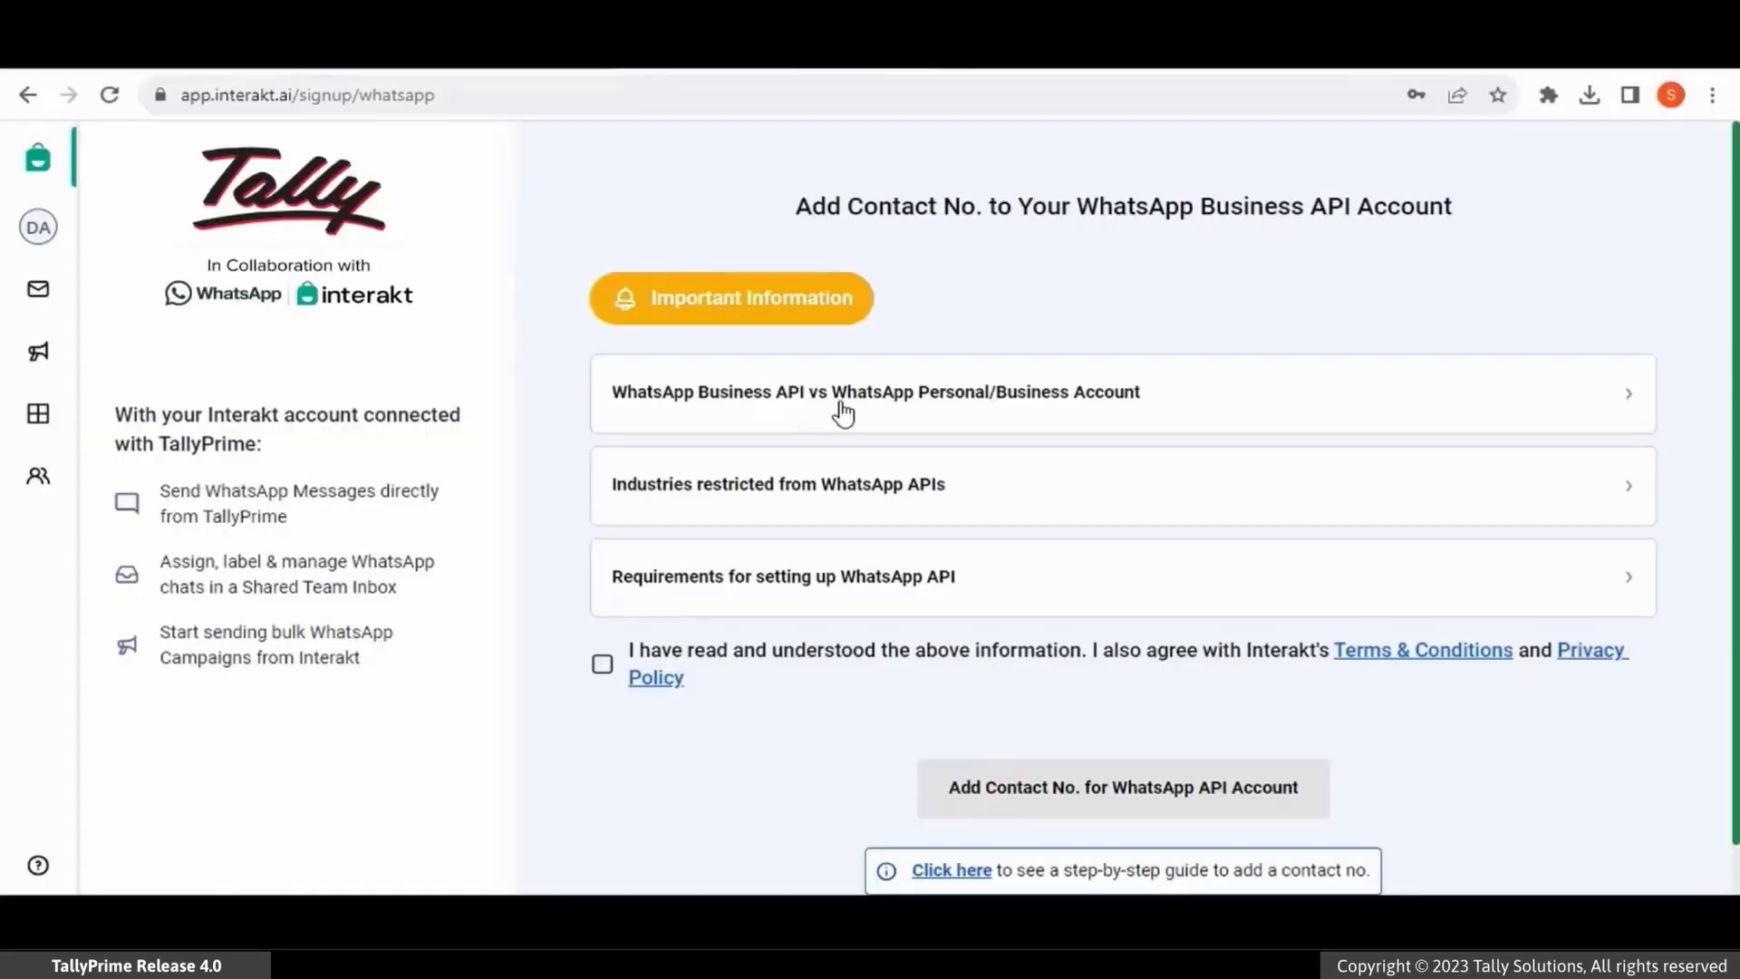
- Review the Important Information on WhatsApp Business API versus personal accounts, restricted industries and setup requirements
left_click(845, 413)
scroll(844, 412, "down", 3)
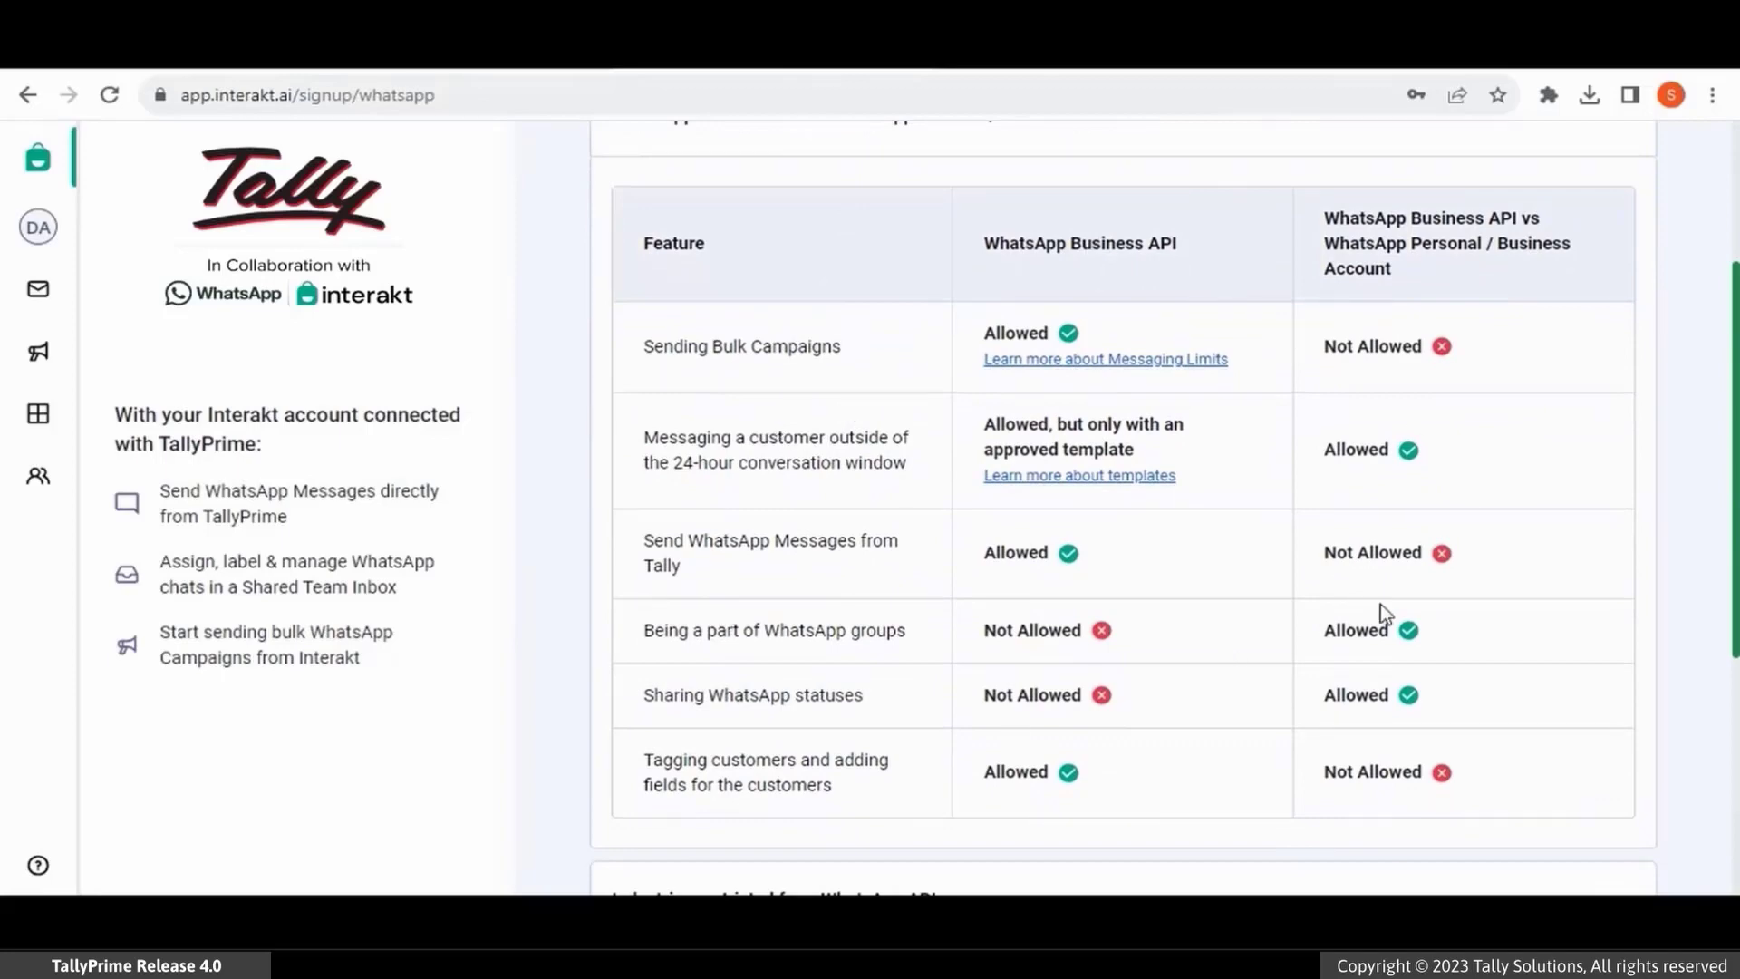
scroll(708, 458, "up", 3)
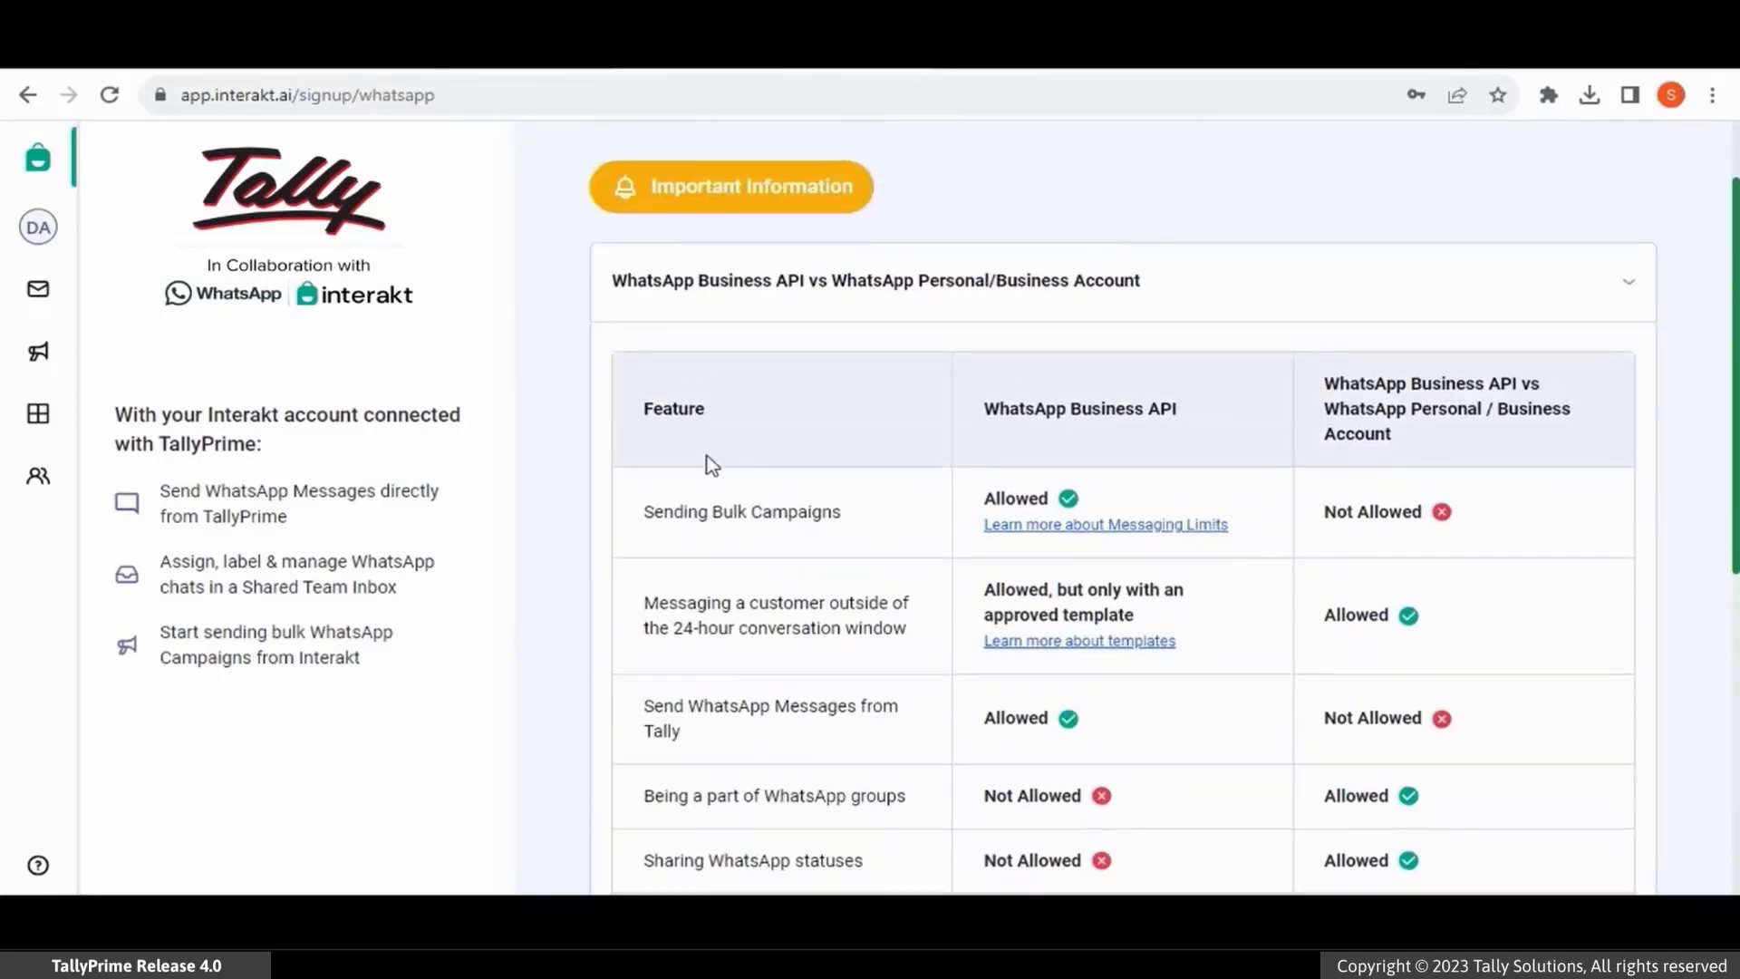
left_click(943, 311)
left_click(948, 448)
scroll(948, 444, "down", 3)
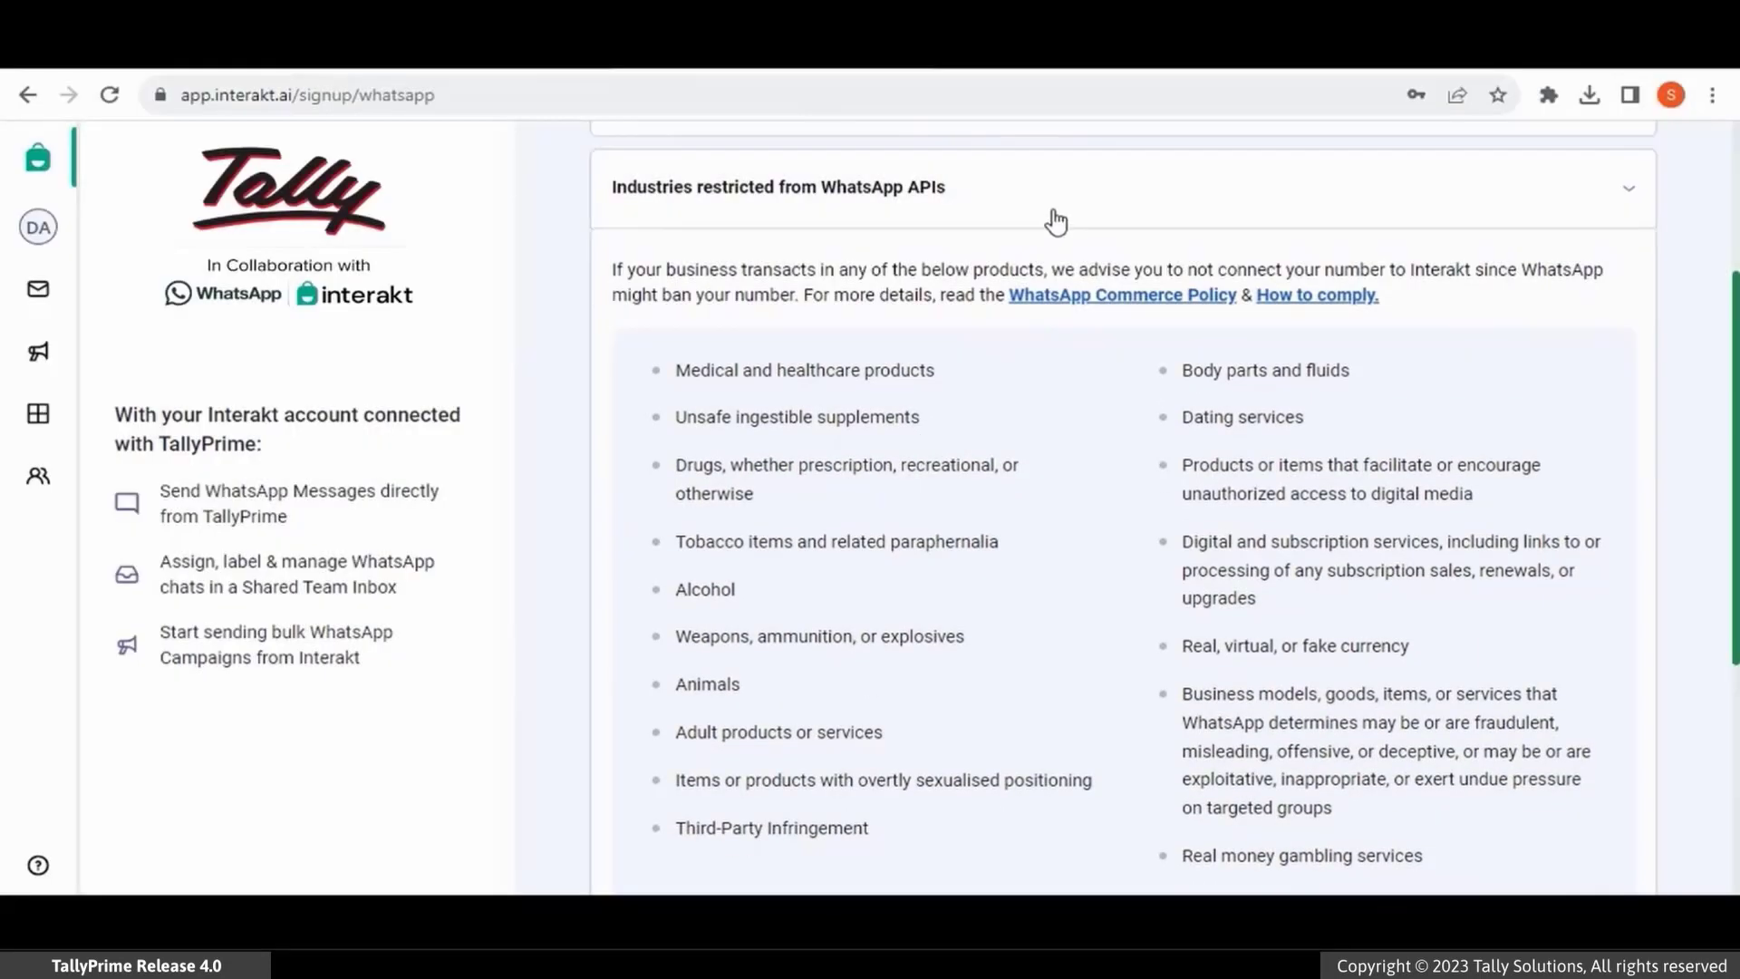
left_click(1056, 218)
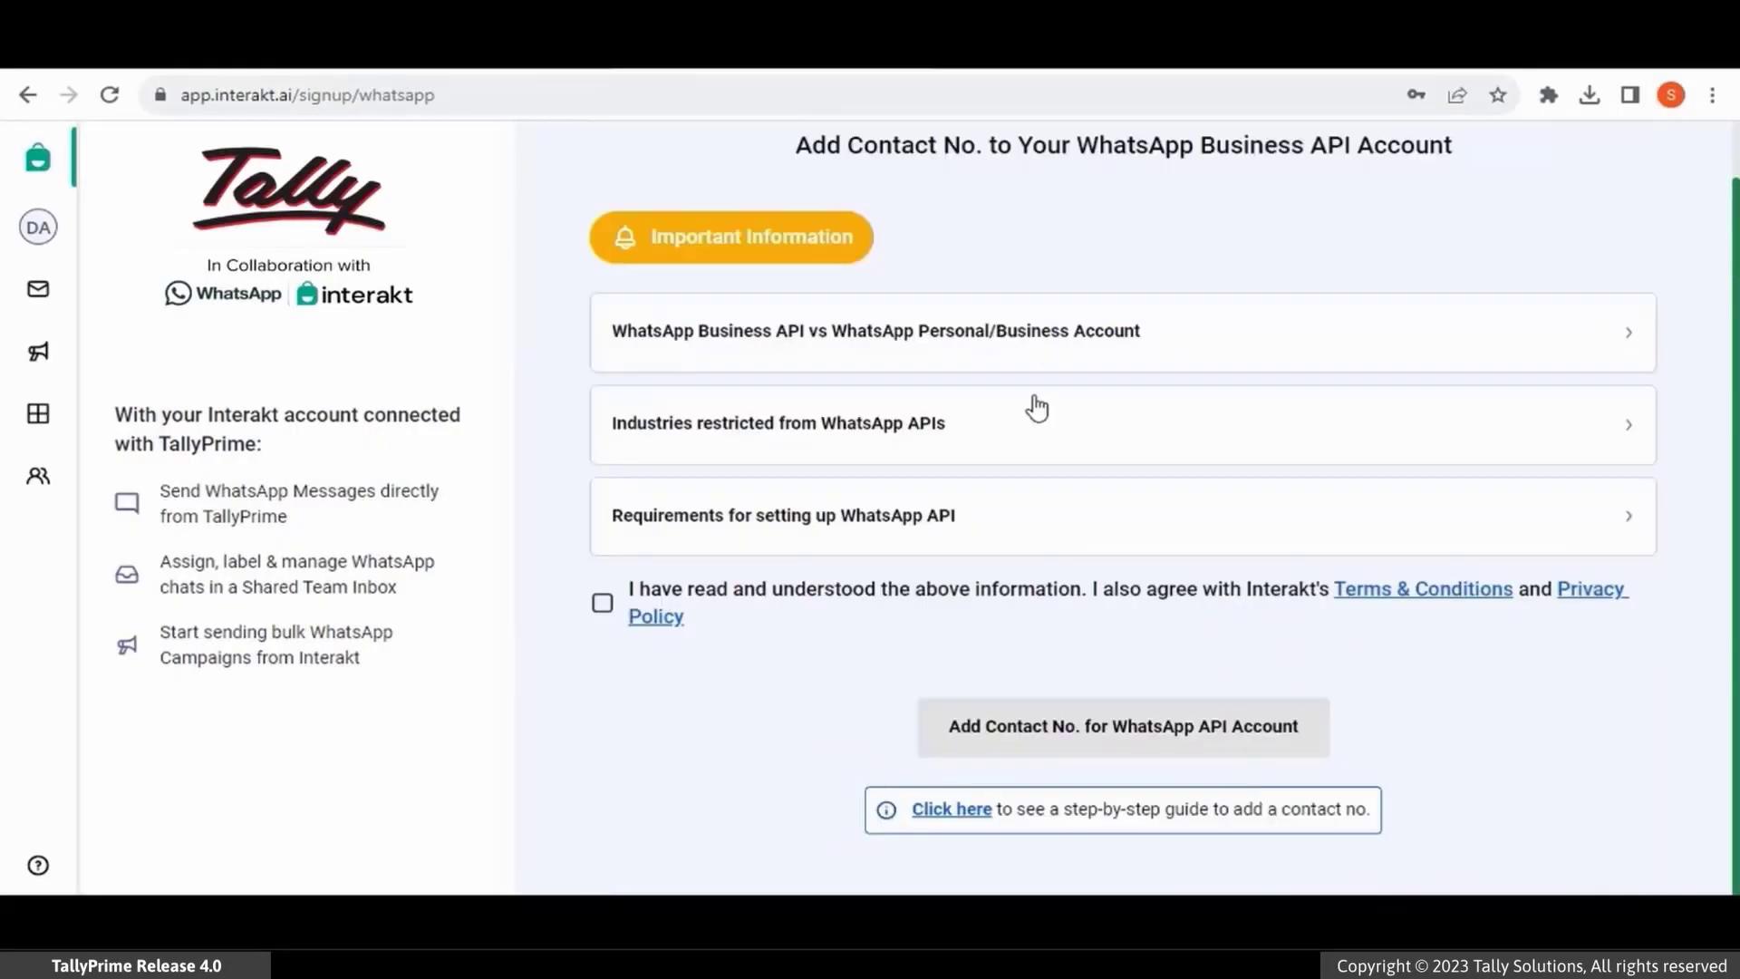
left_click(1033, 533)
scroll(1034, 533, "down", 4)
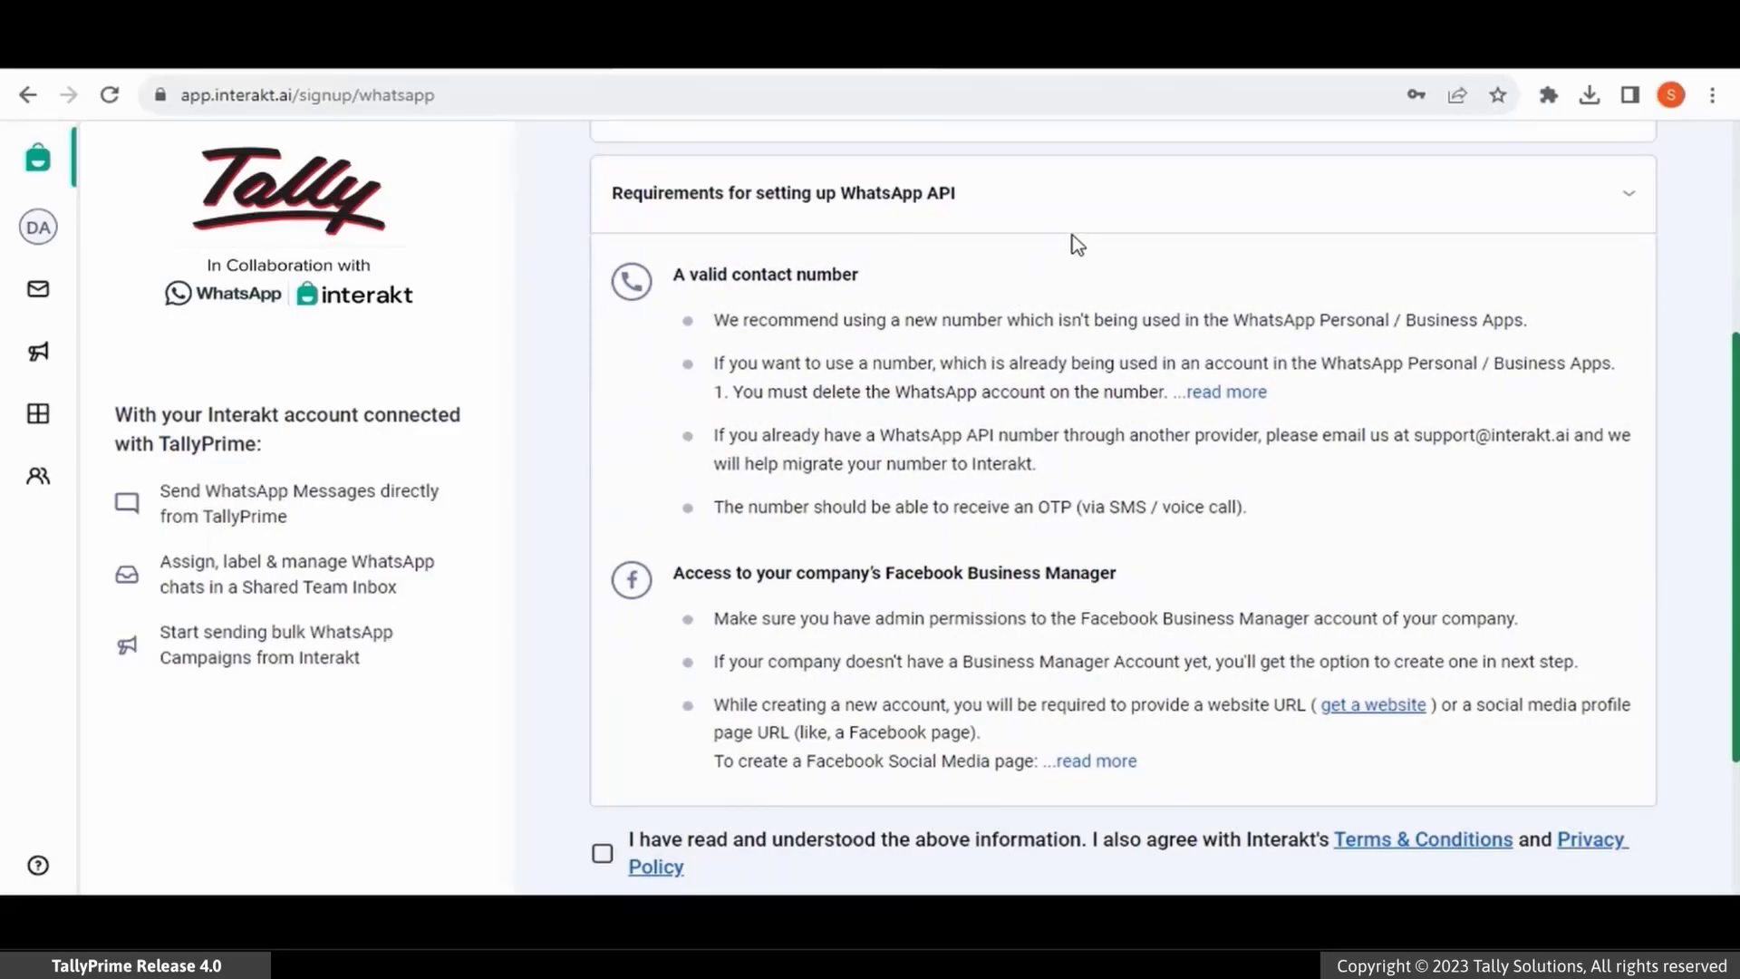
left_click(1073, 234)
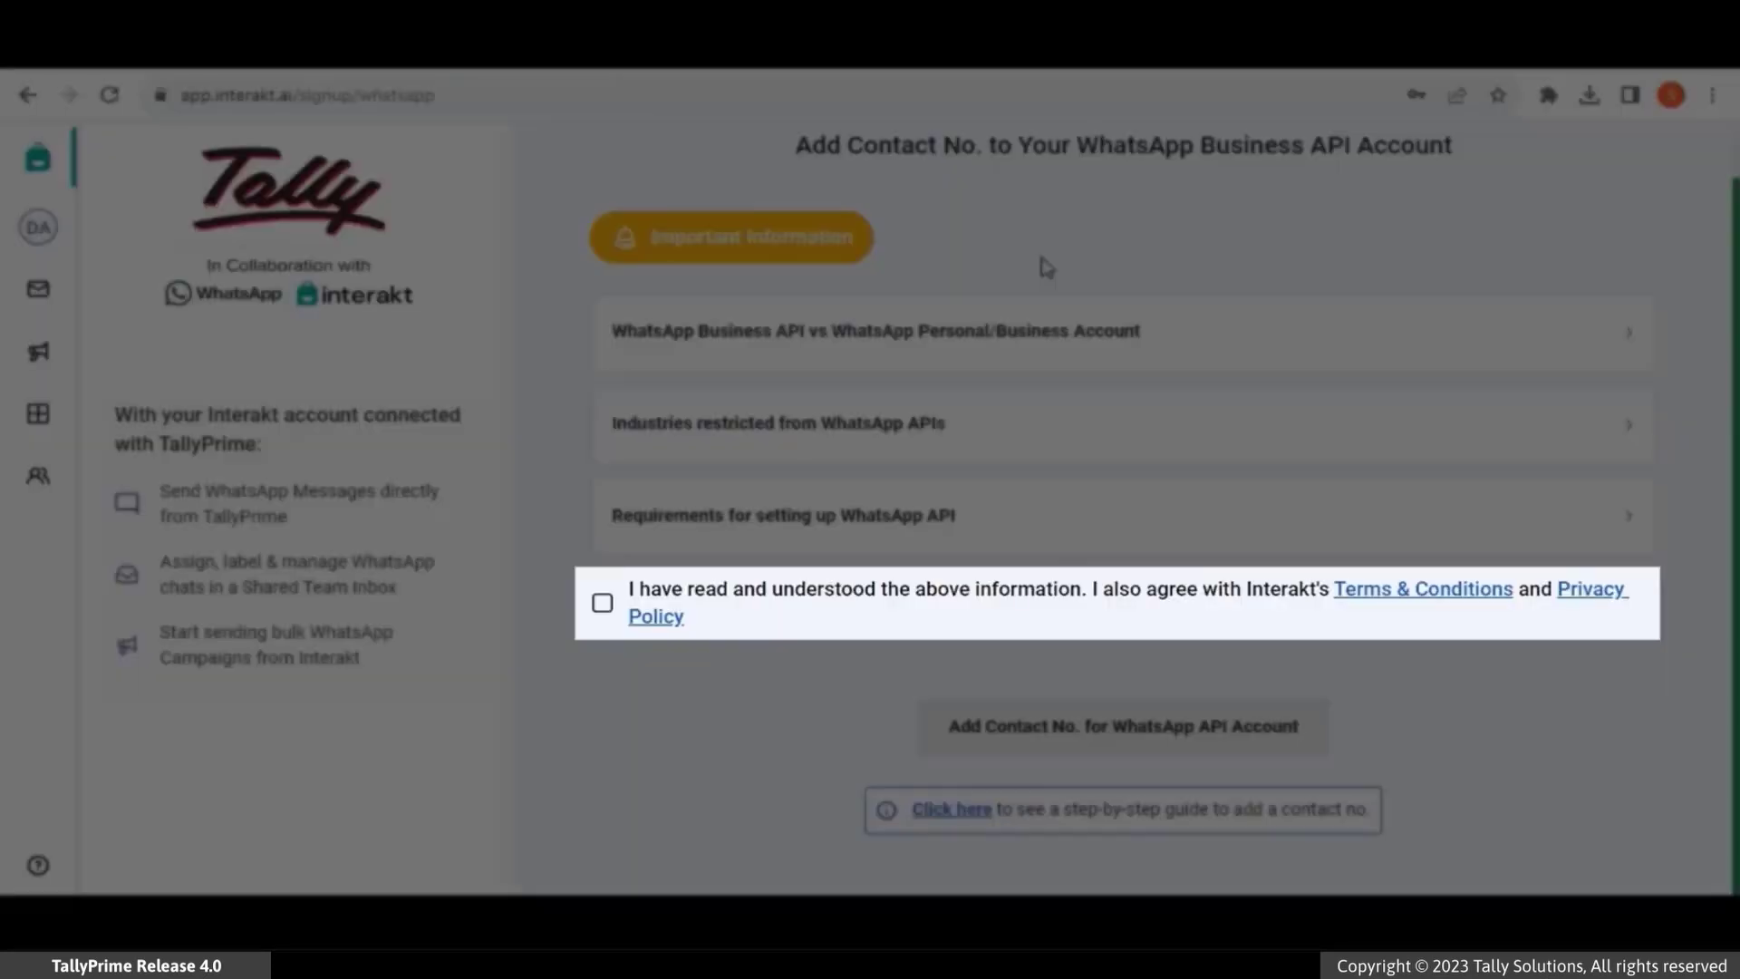
- Agree to Interakt's terms and privacy policy and start adding a contact number for the WhatsApp API account
left_click(603, 604)
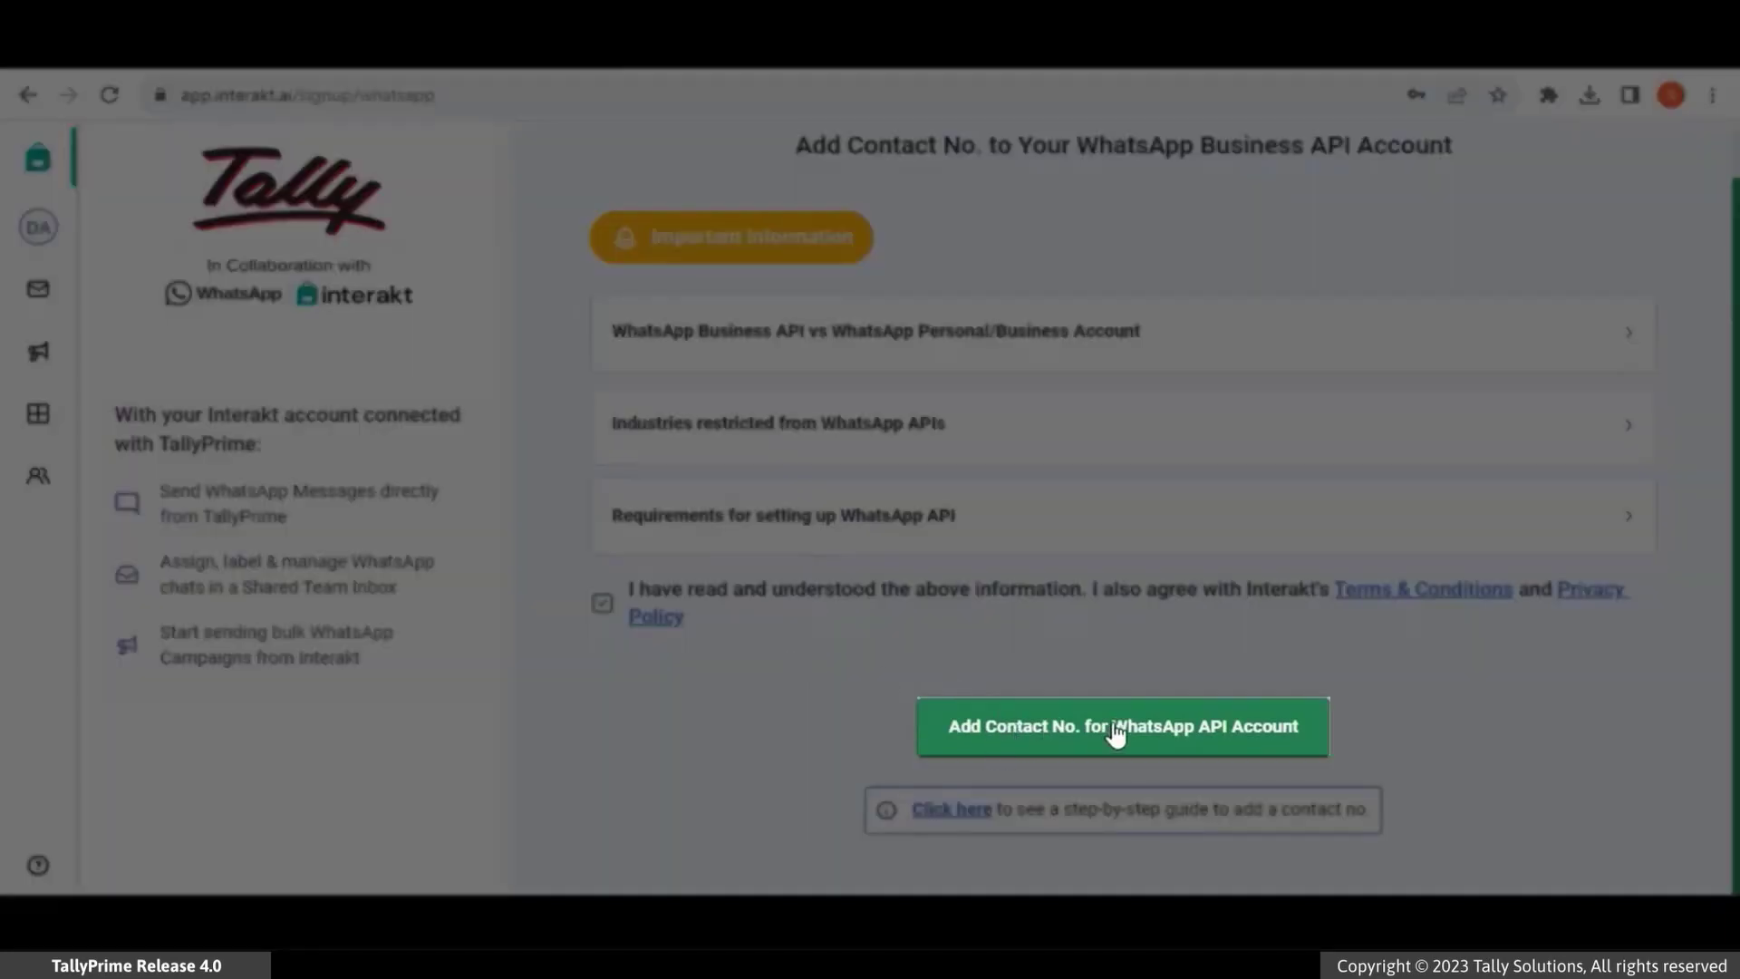
left_click(1121, 734)
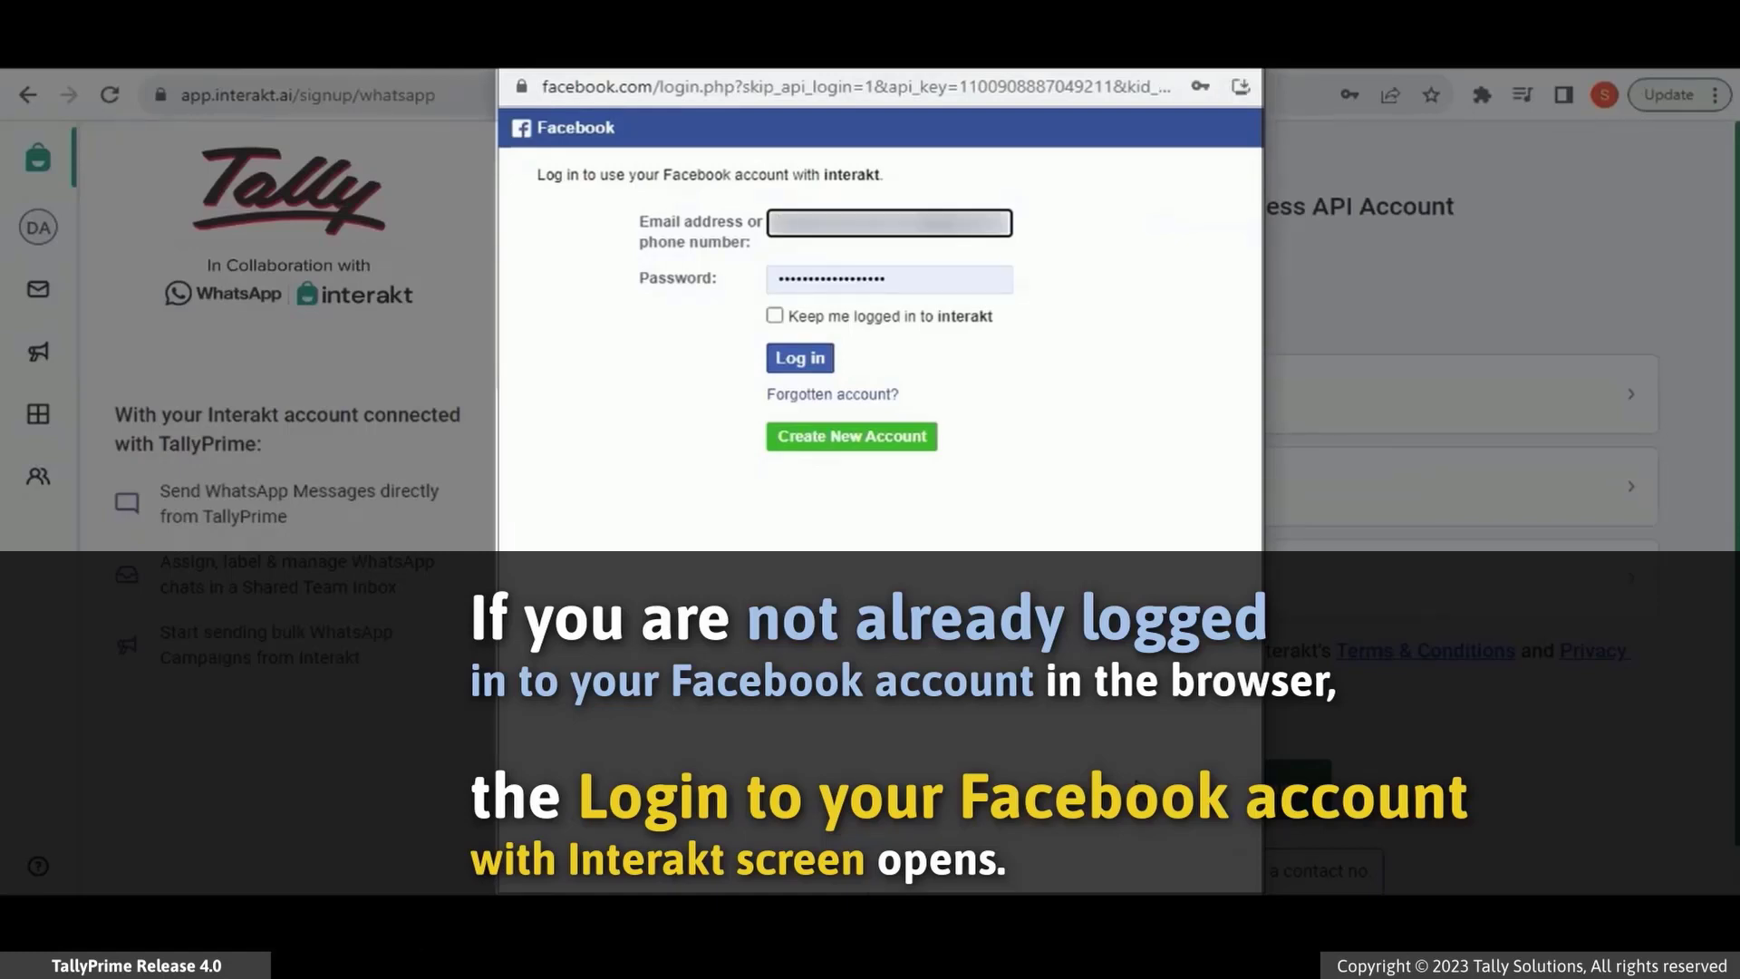
- Log in with the existing Facebook account and accept the permissions shared with Haptik for the WhatsApp Business account
left_click(797, 356)
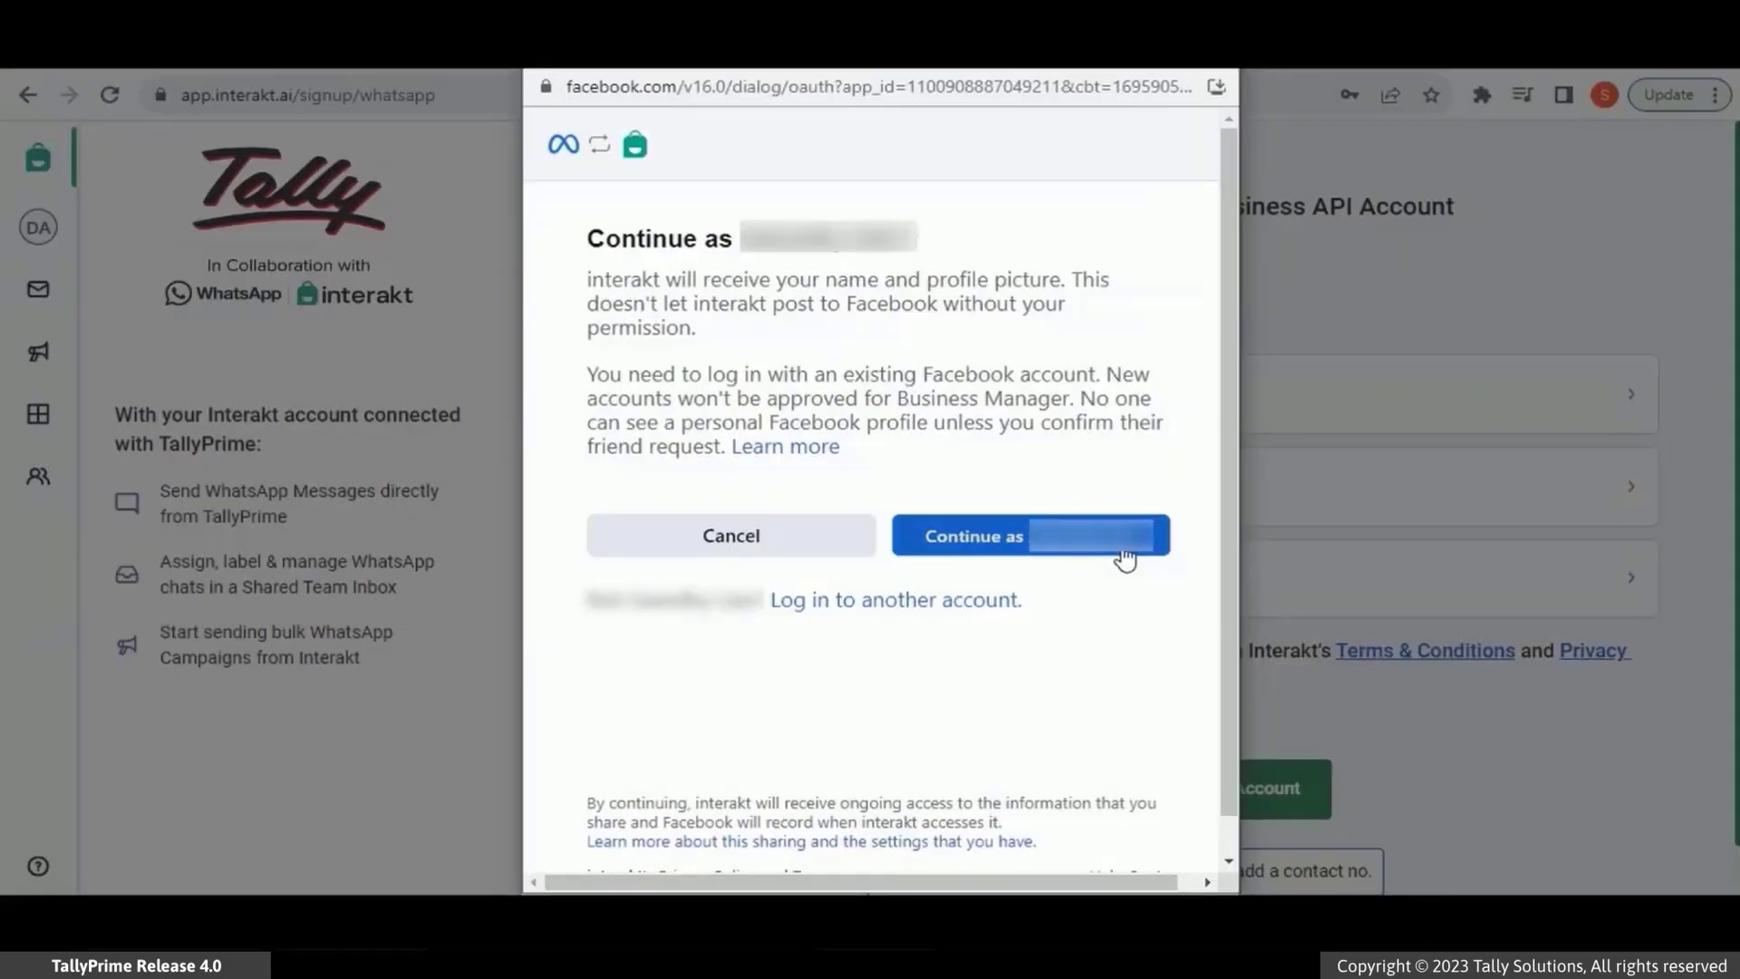
left_click(1126, 560)
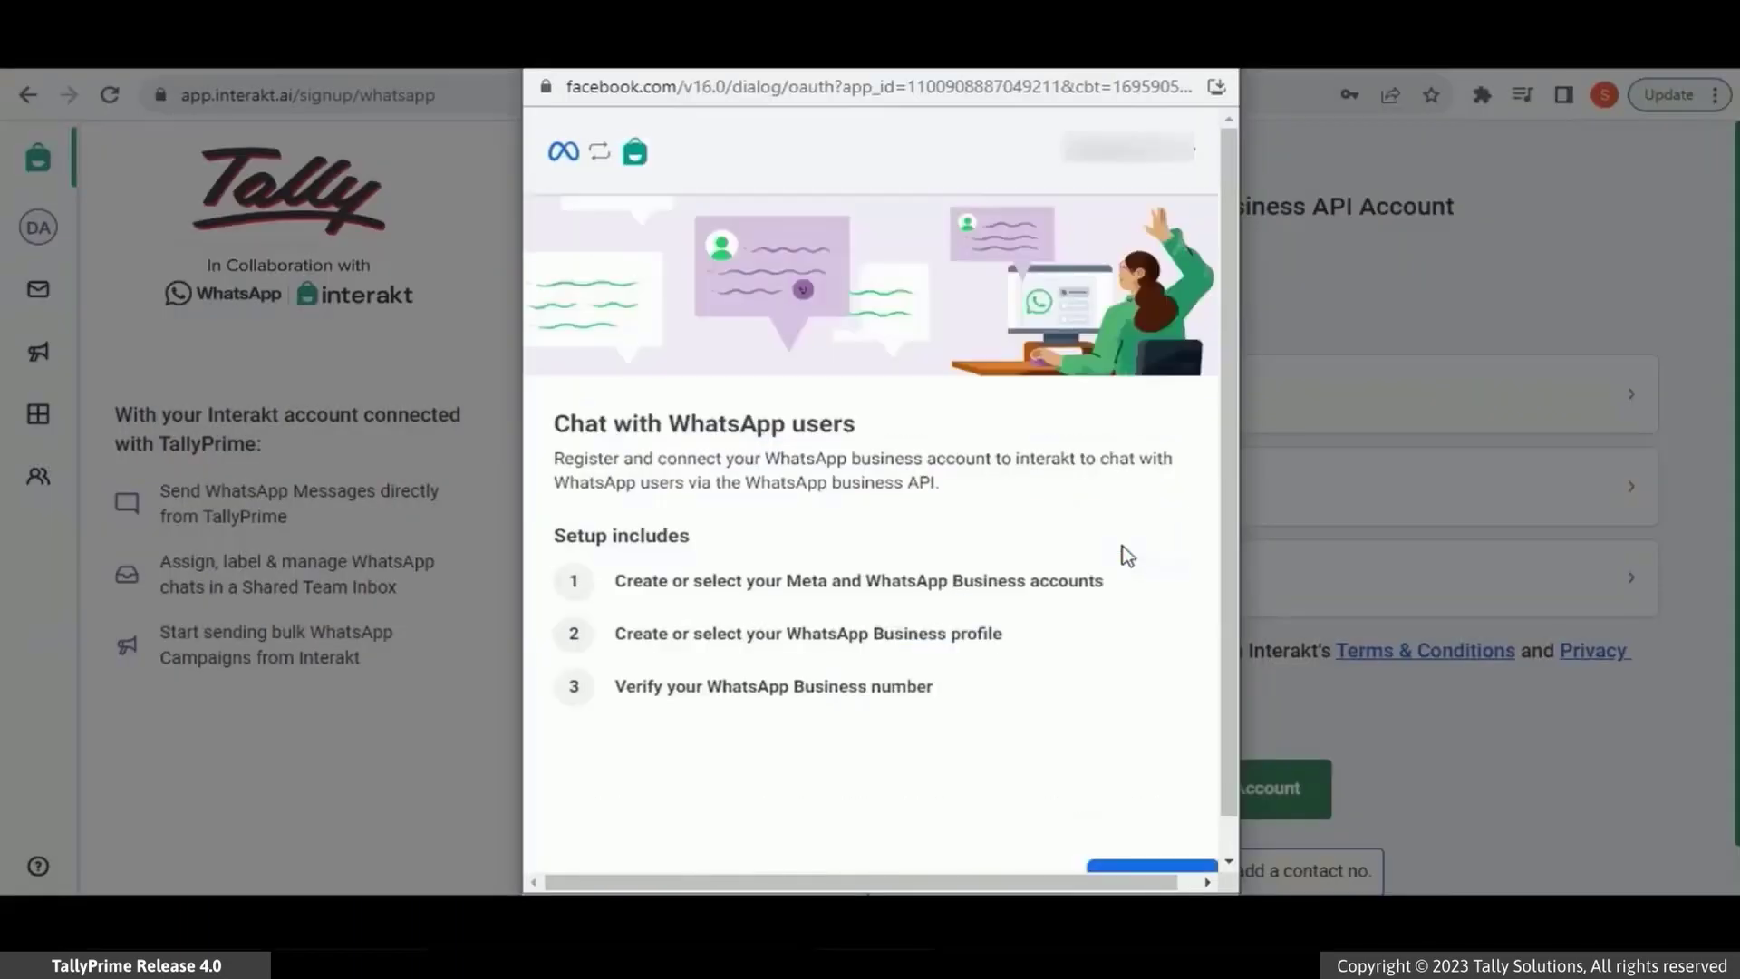
scroll(1127, 555, "down", 1)
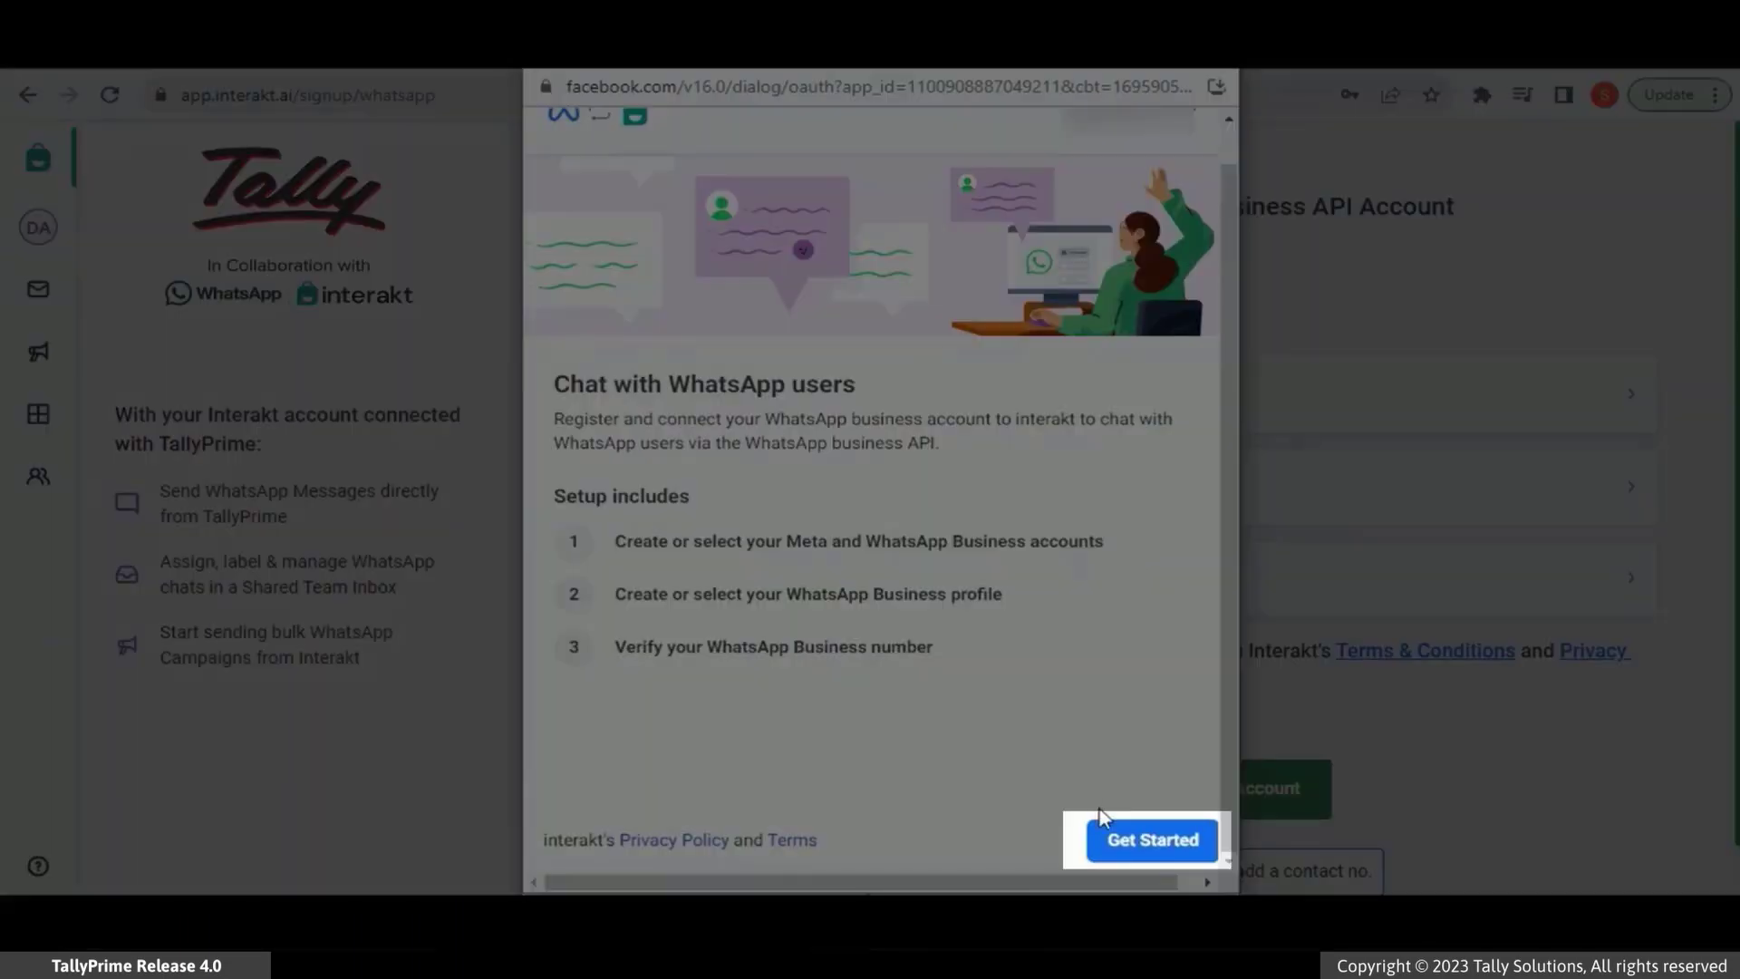
left_click(1149, 843)
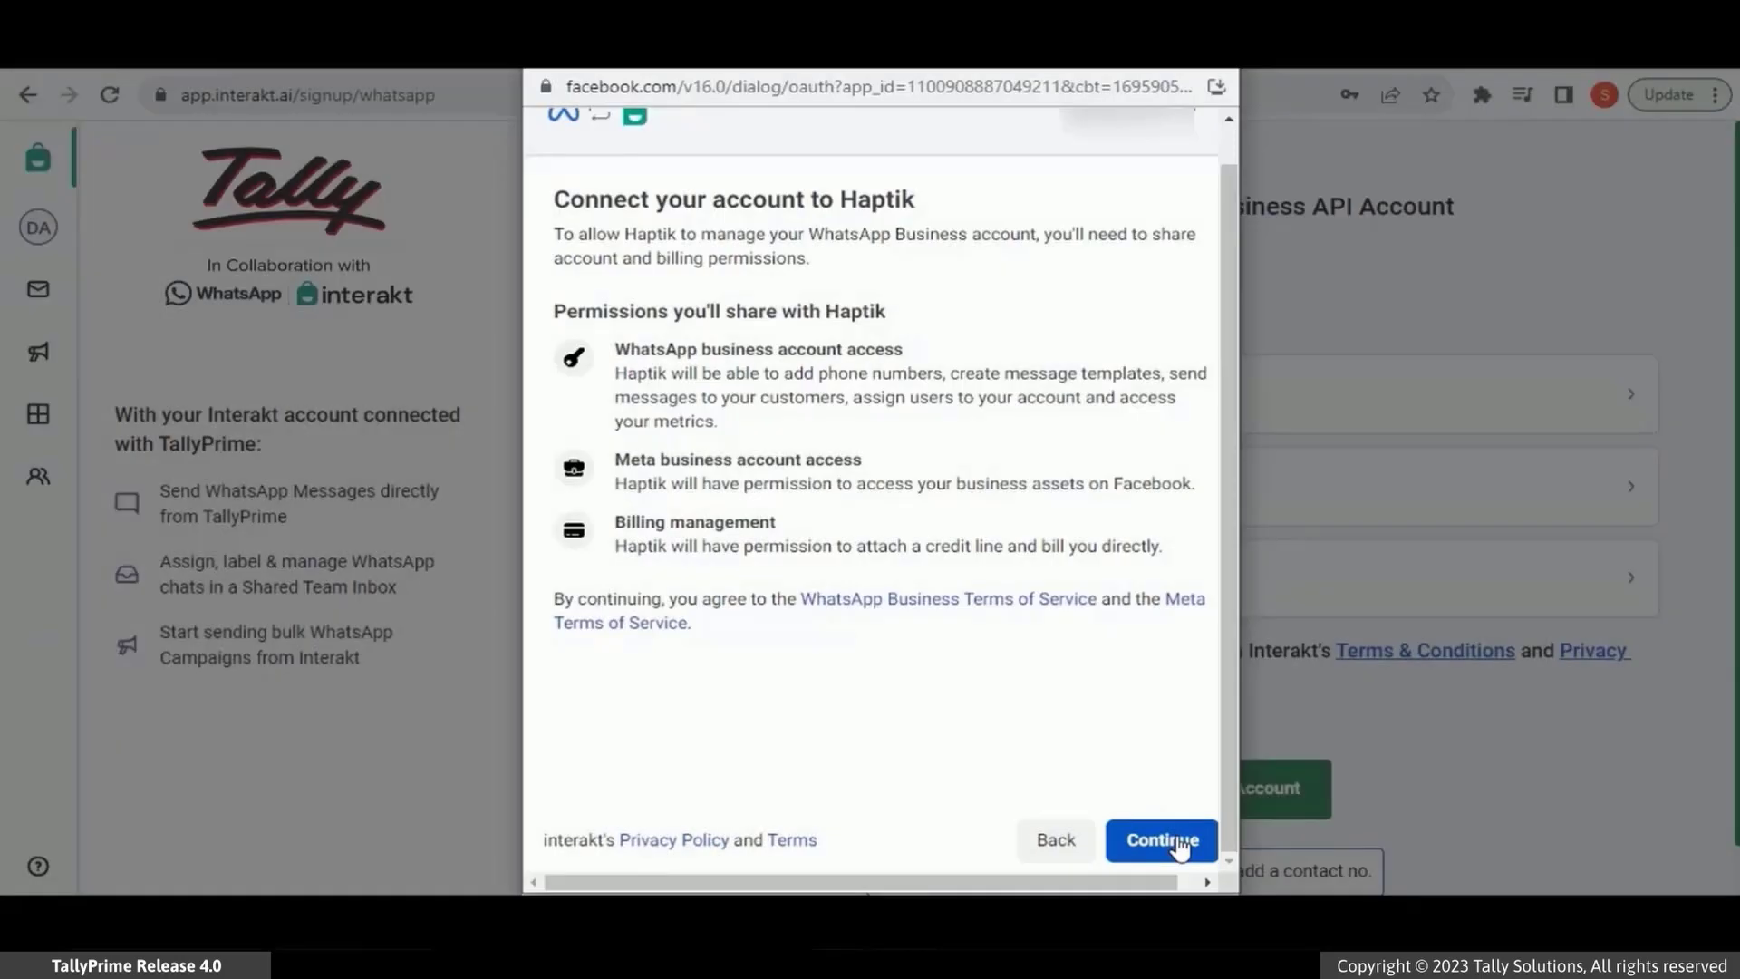
left_click(1163, 841)
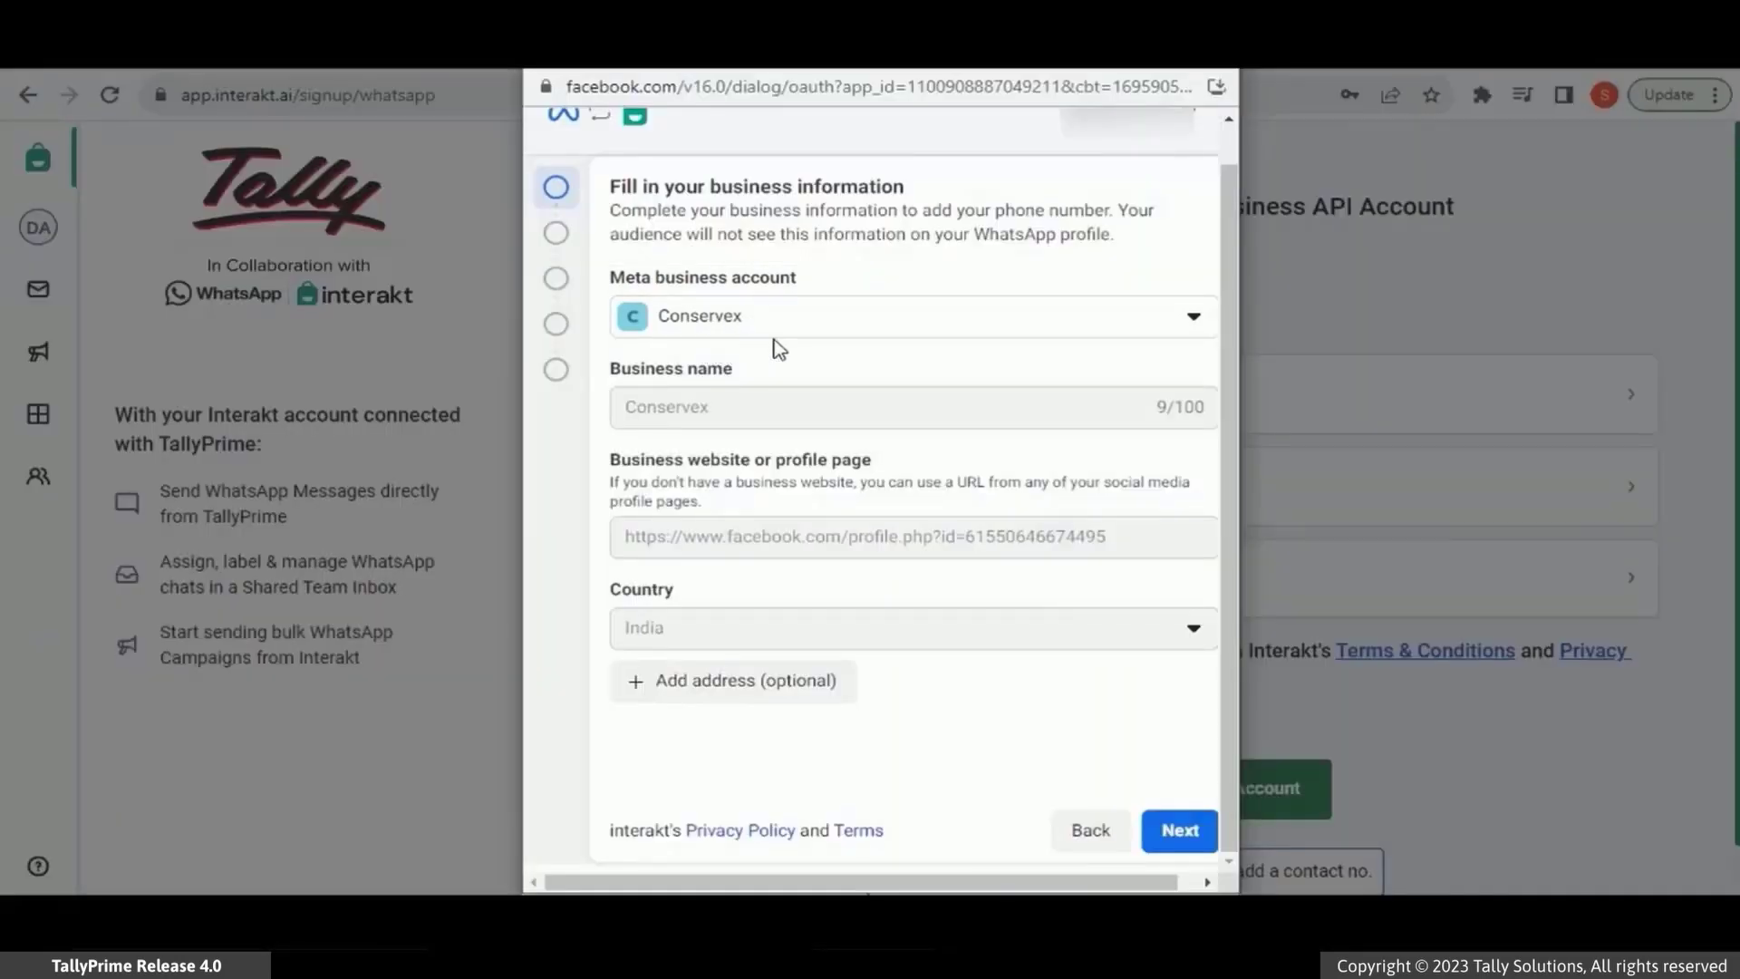
- Choose to create a new Meta business account and set the business name to ABC Enterprises Pvt Ltd
left_click(798, 322)
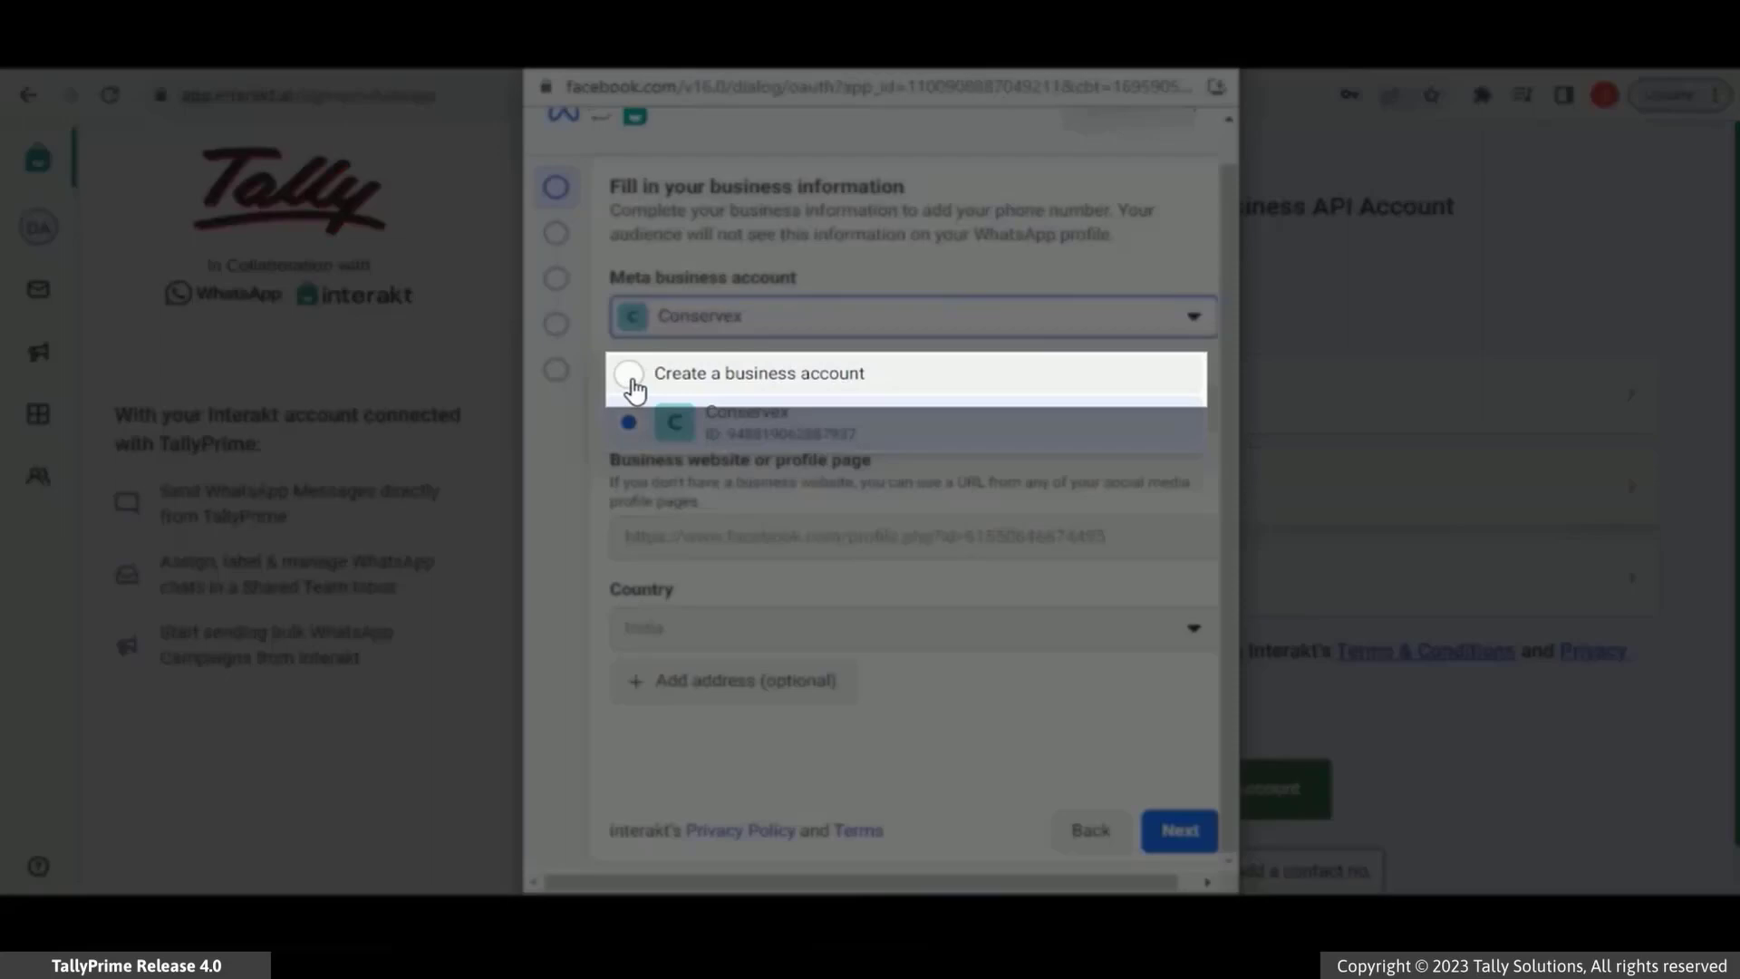
left_click(634, 375)
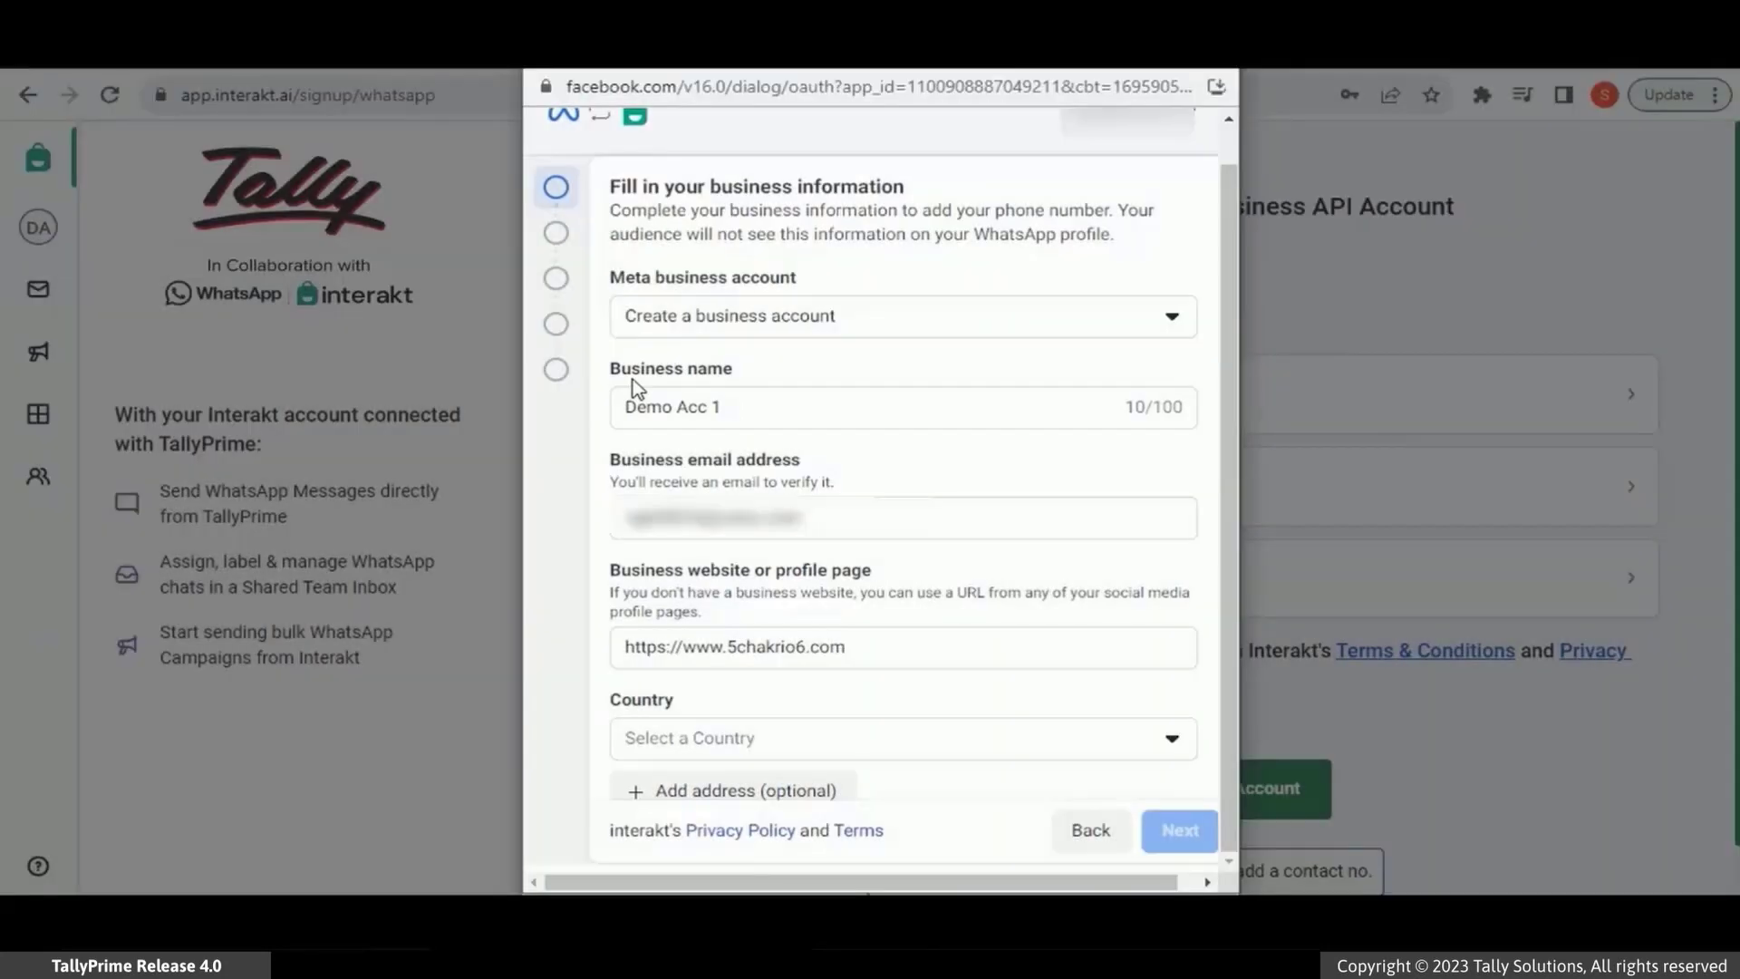
triple_click(761, 406)
key("BackSpace")
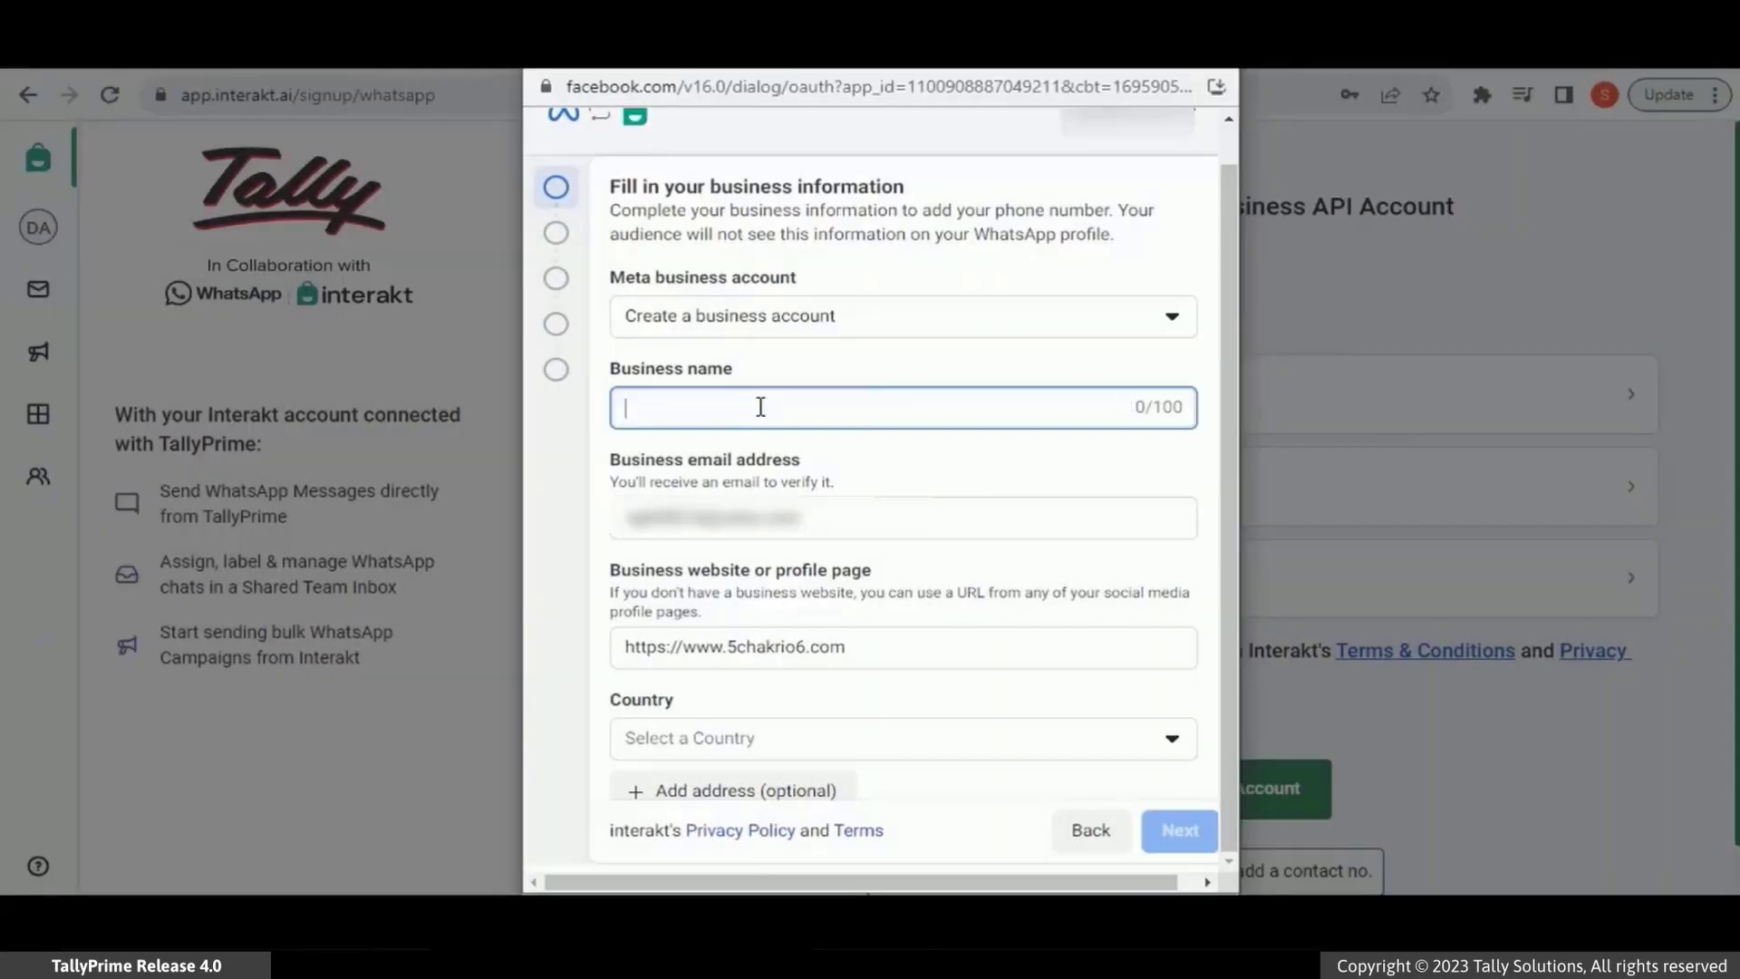
type("ABC Enterprises Pvt Ltd")
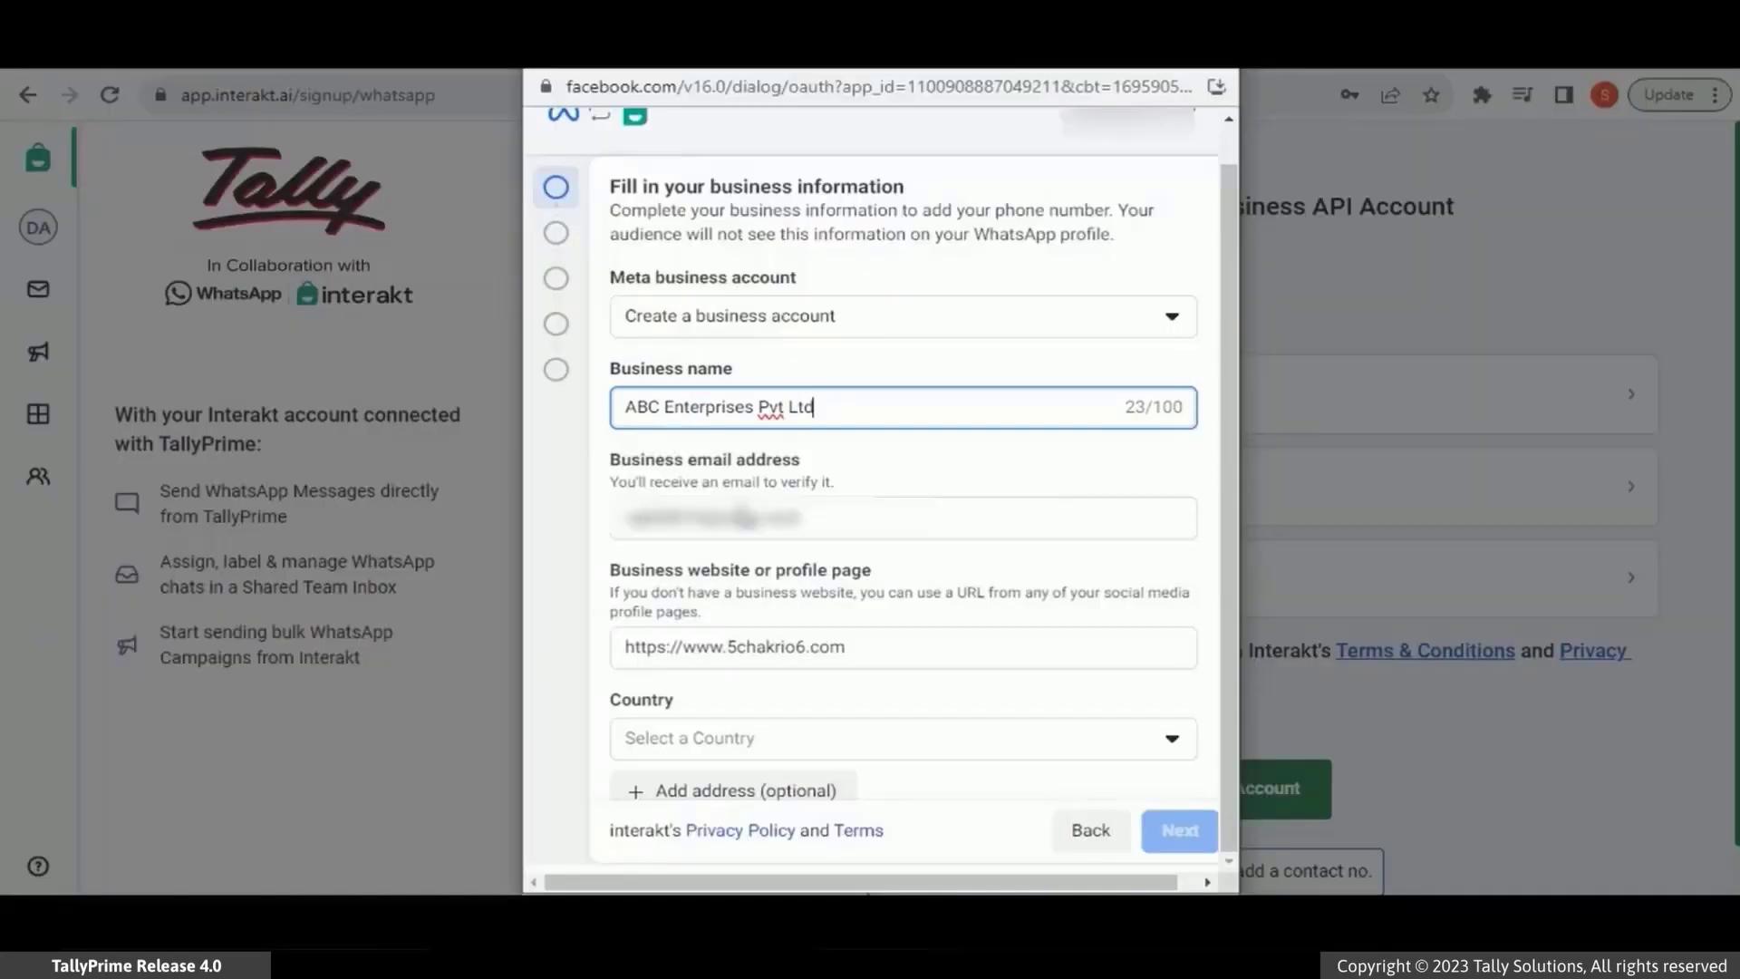
- Select the business email address for checking and replace the business website with abcenterprises.com
left_click(751, 533)
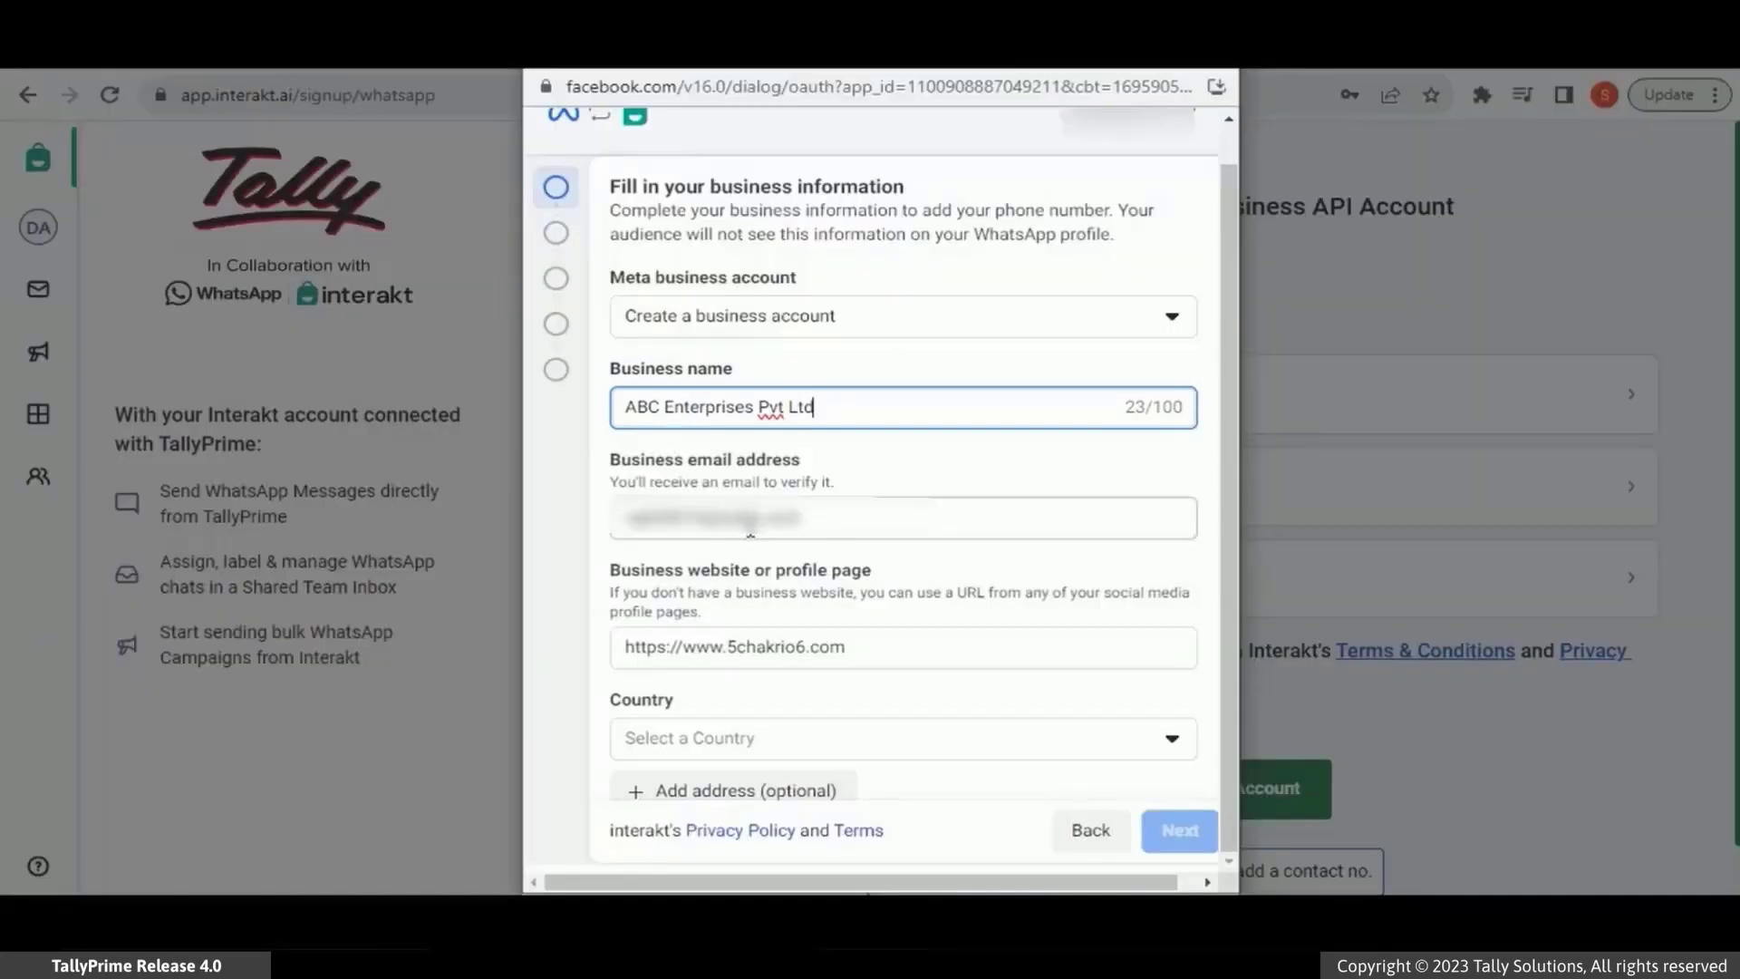
triple_click(750, 533)
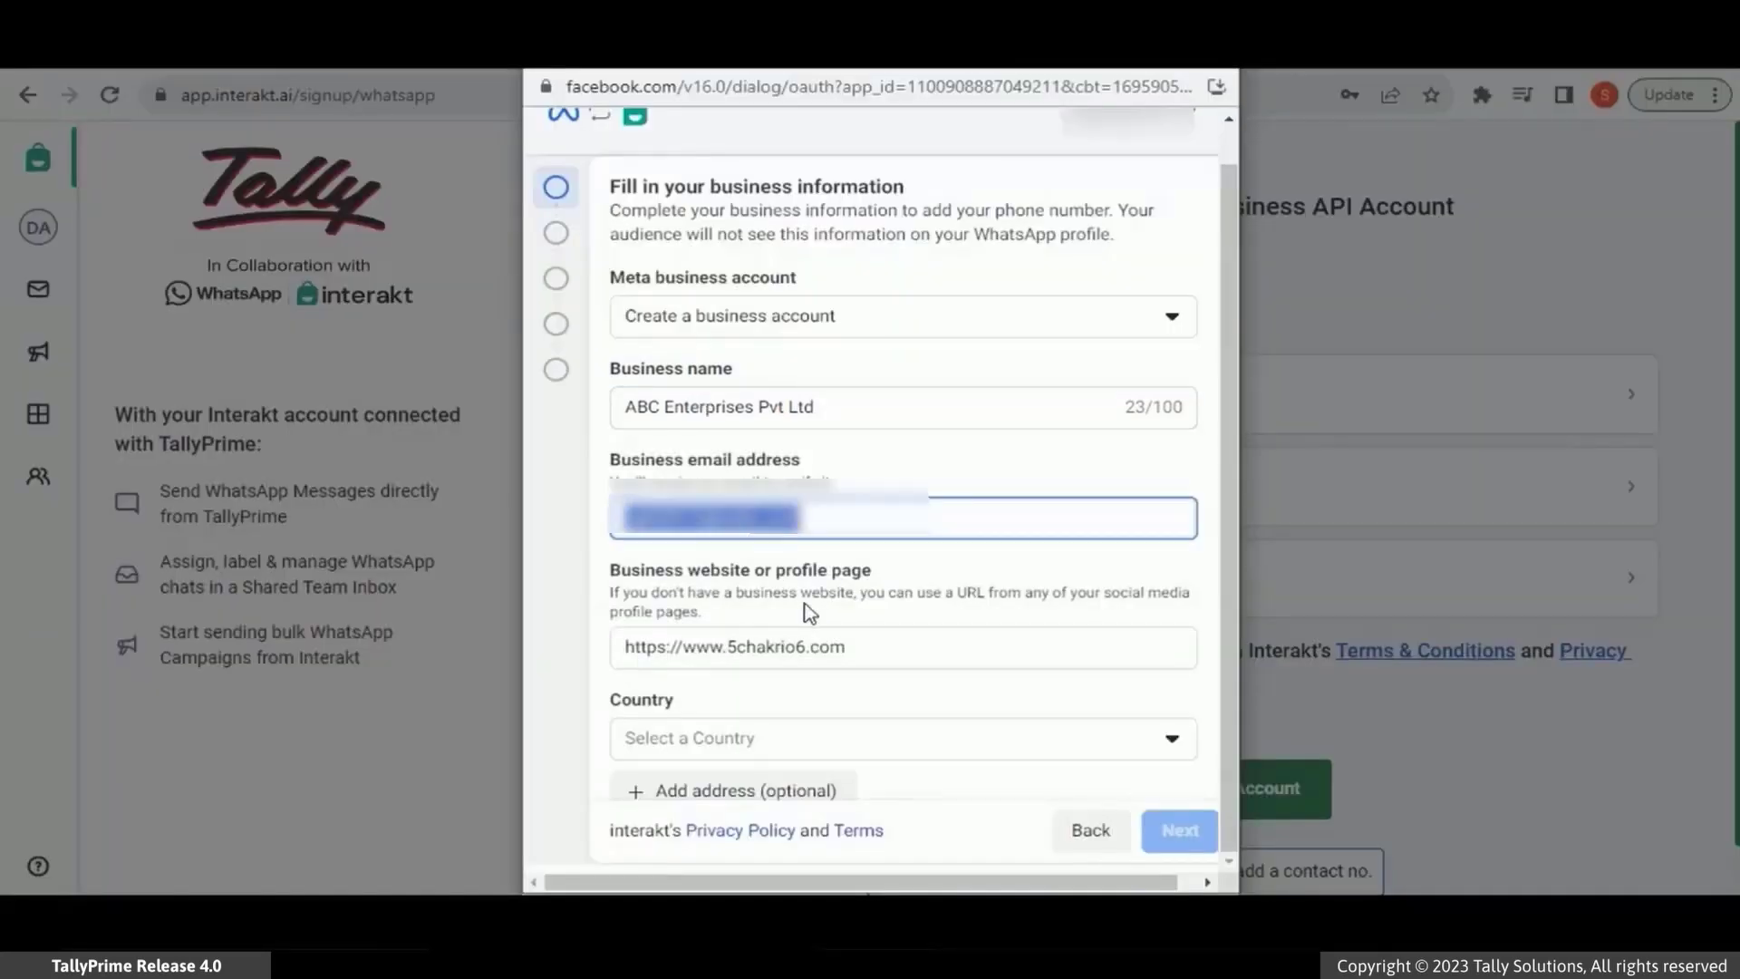
scroll(805, 610, "down", 1)
triple_click(846, 625)
key("BackSpace")
key("ctrl+v")
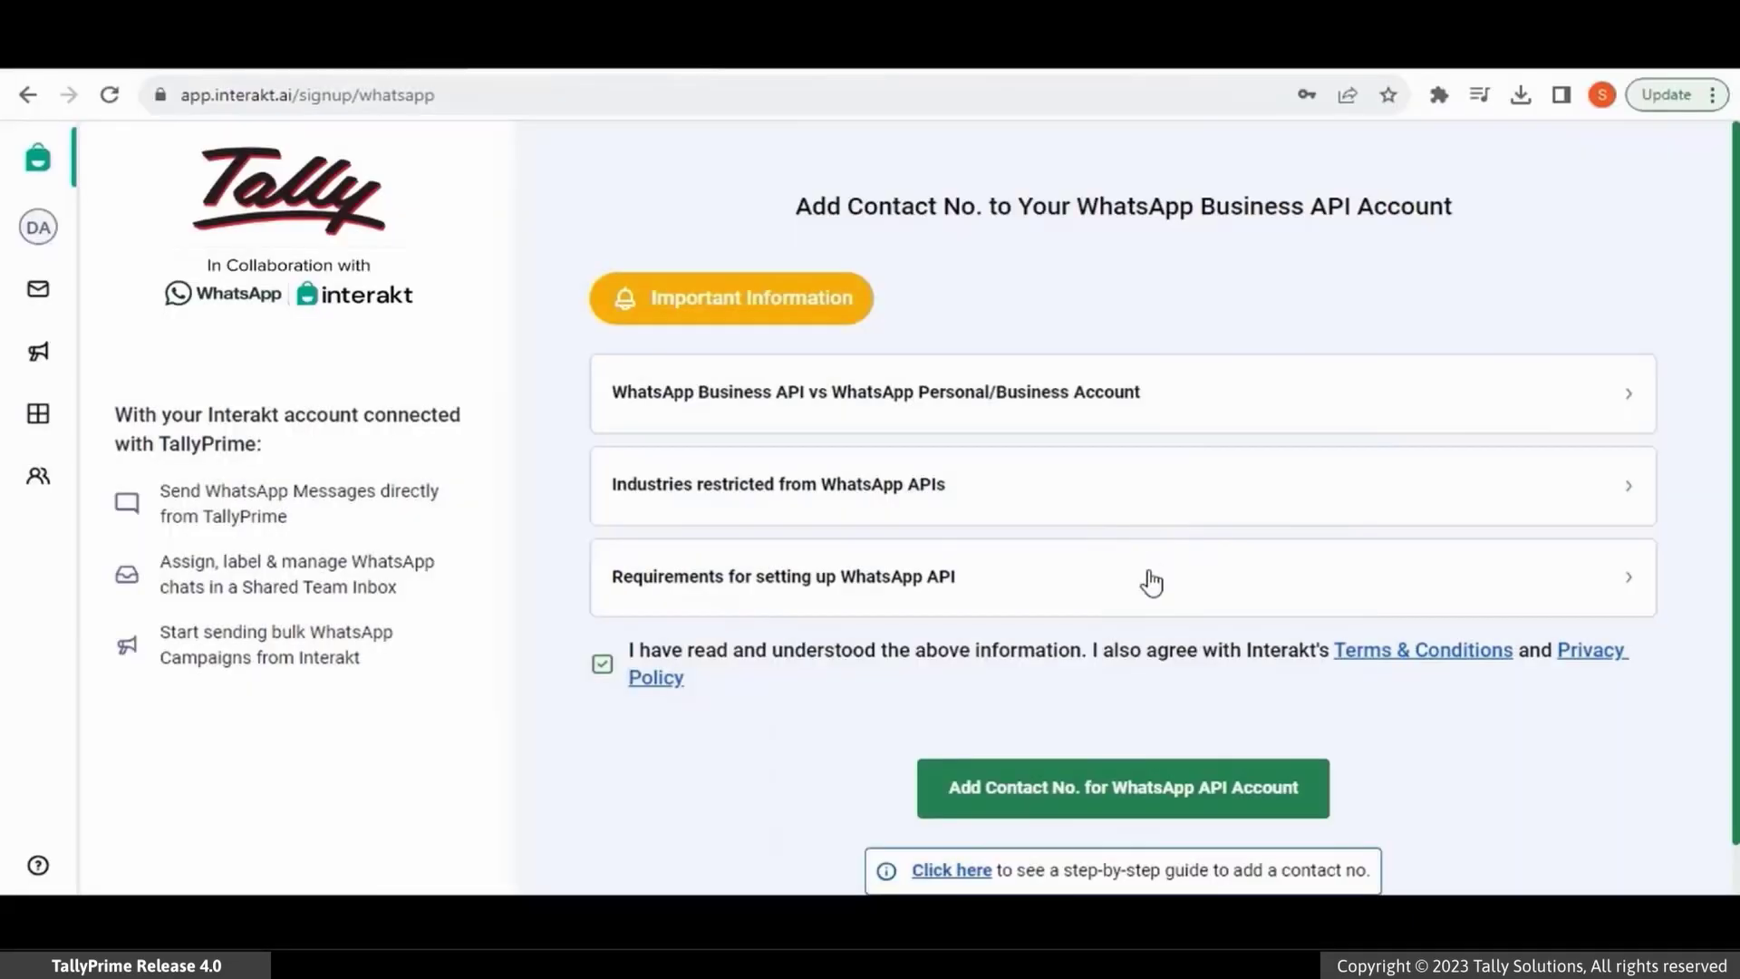
- Review the requirements for setting up WhatsApp API on the Interakt page
left_click(1150, 578)
scroll(1149, 590, "down", 6)
left_click(1122, 578)
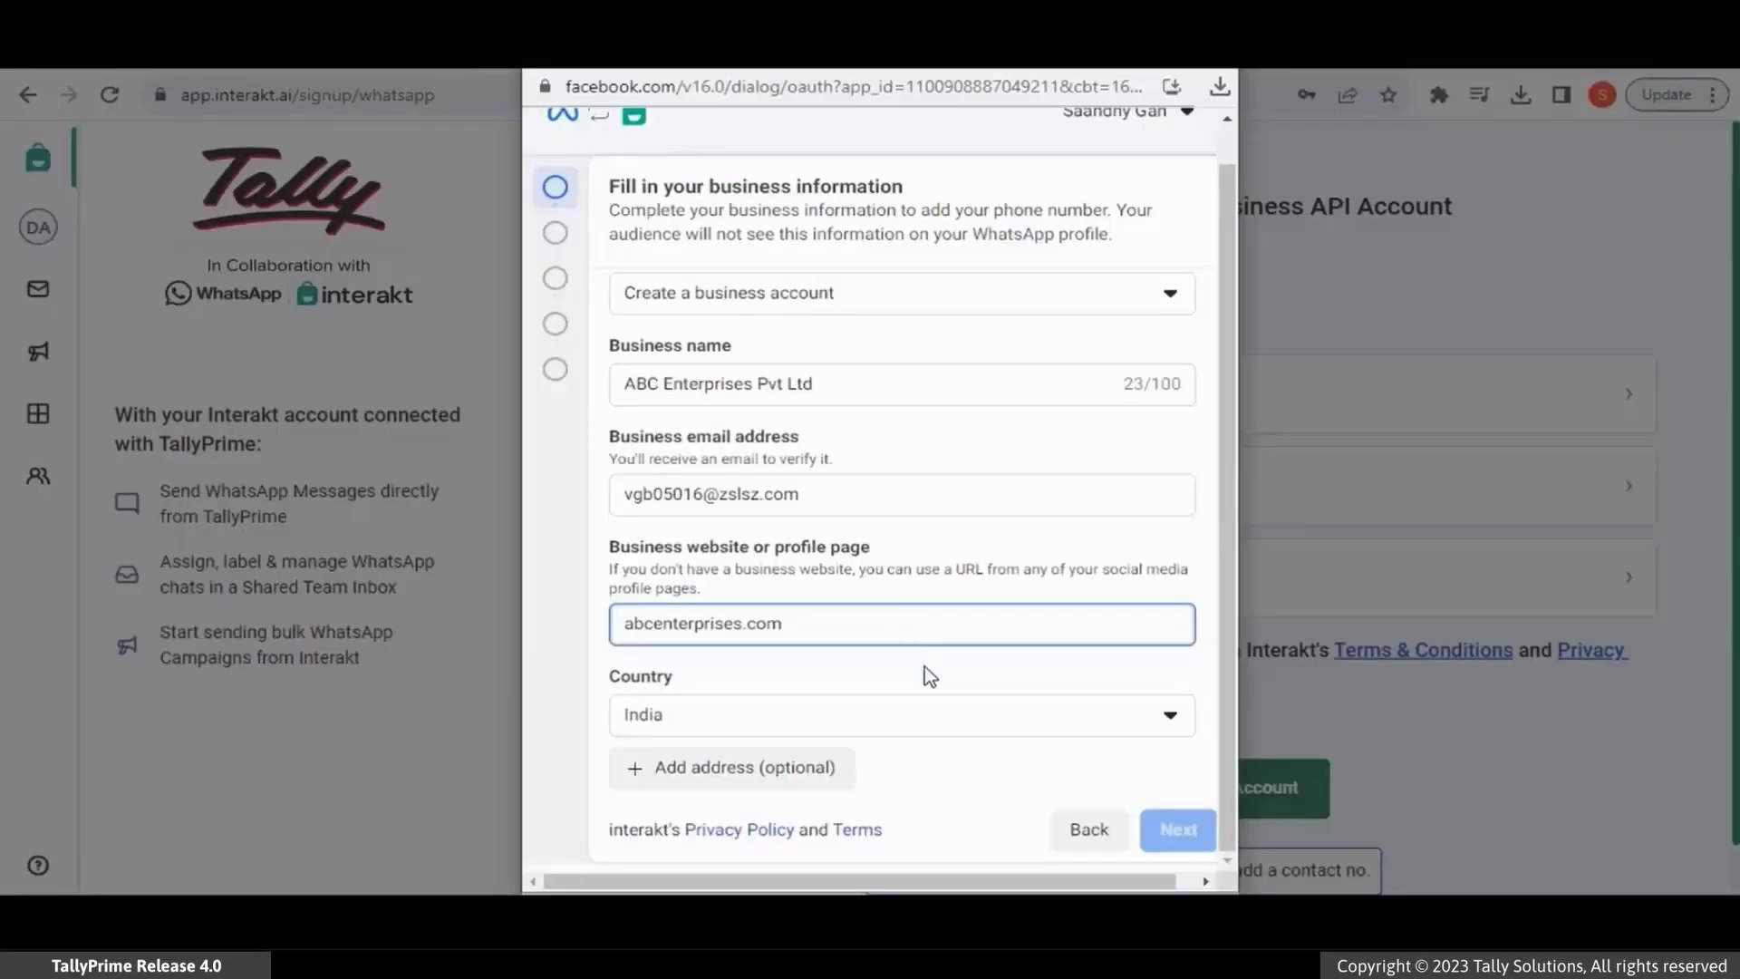
- Set both the WhatsApp Business account name and the profile display name to ABC Enterprises Pvt Ltd
left_click(929, 675)
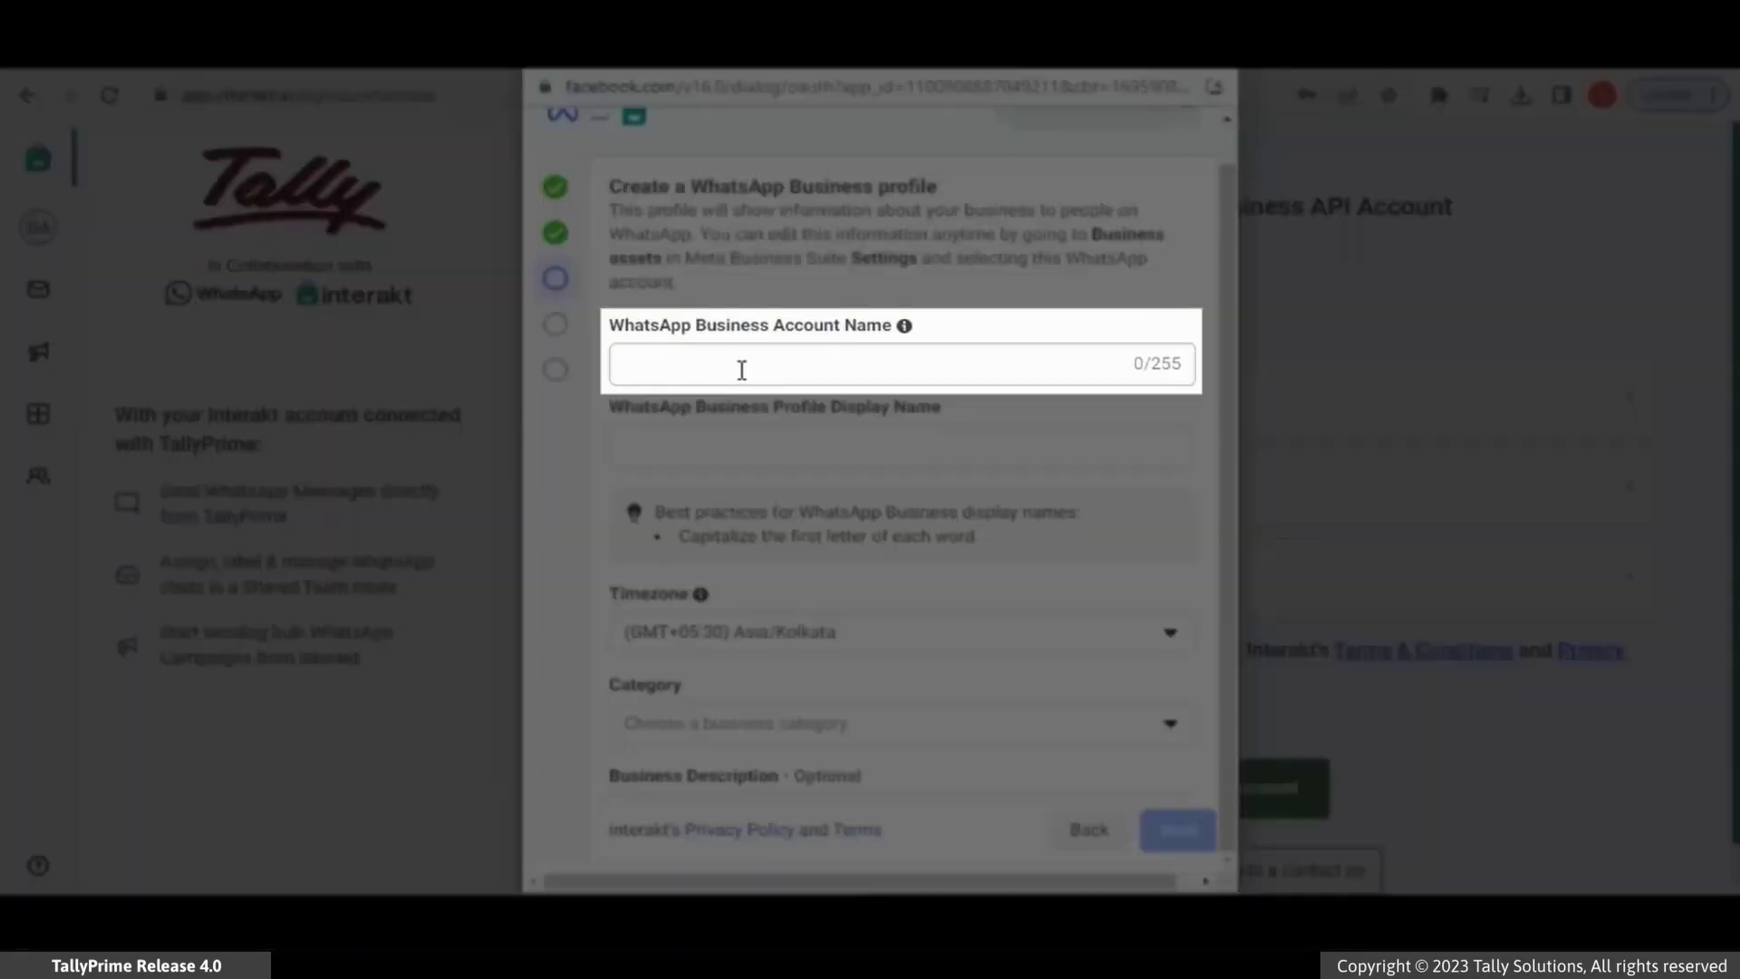
left_click(741, 369)
type("ABC Enterprises ")
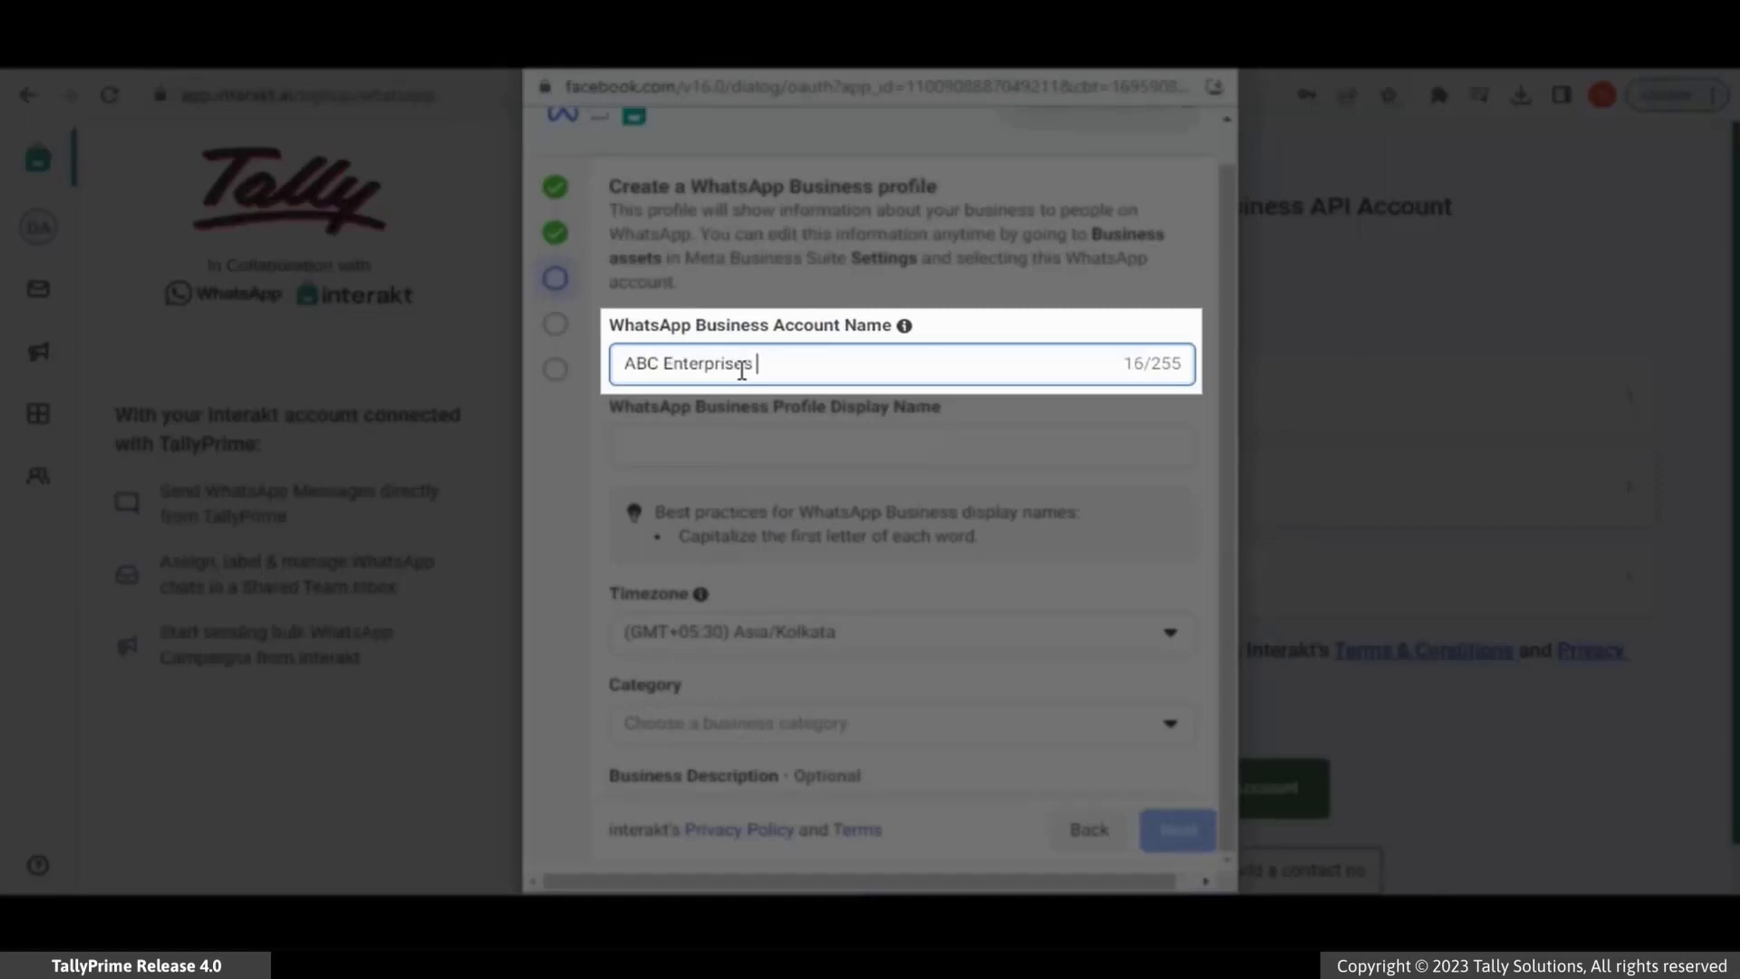
type("Pvt Ltd")
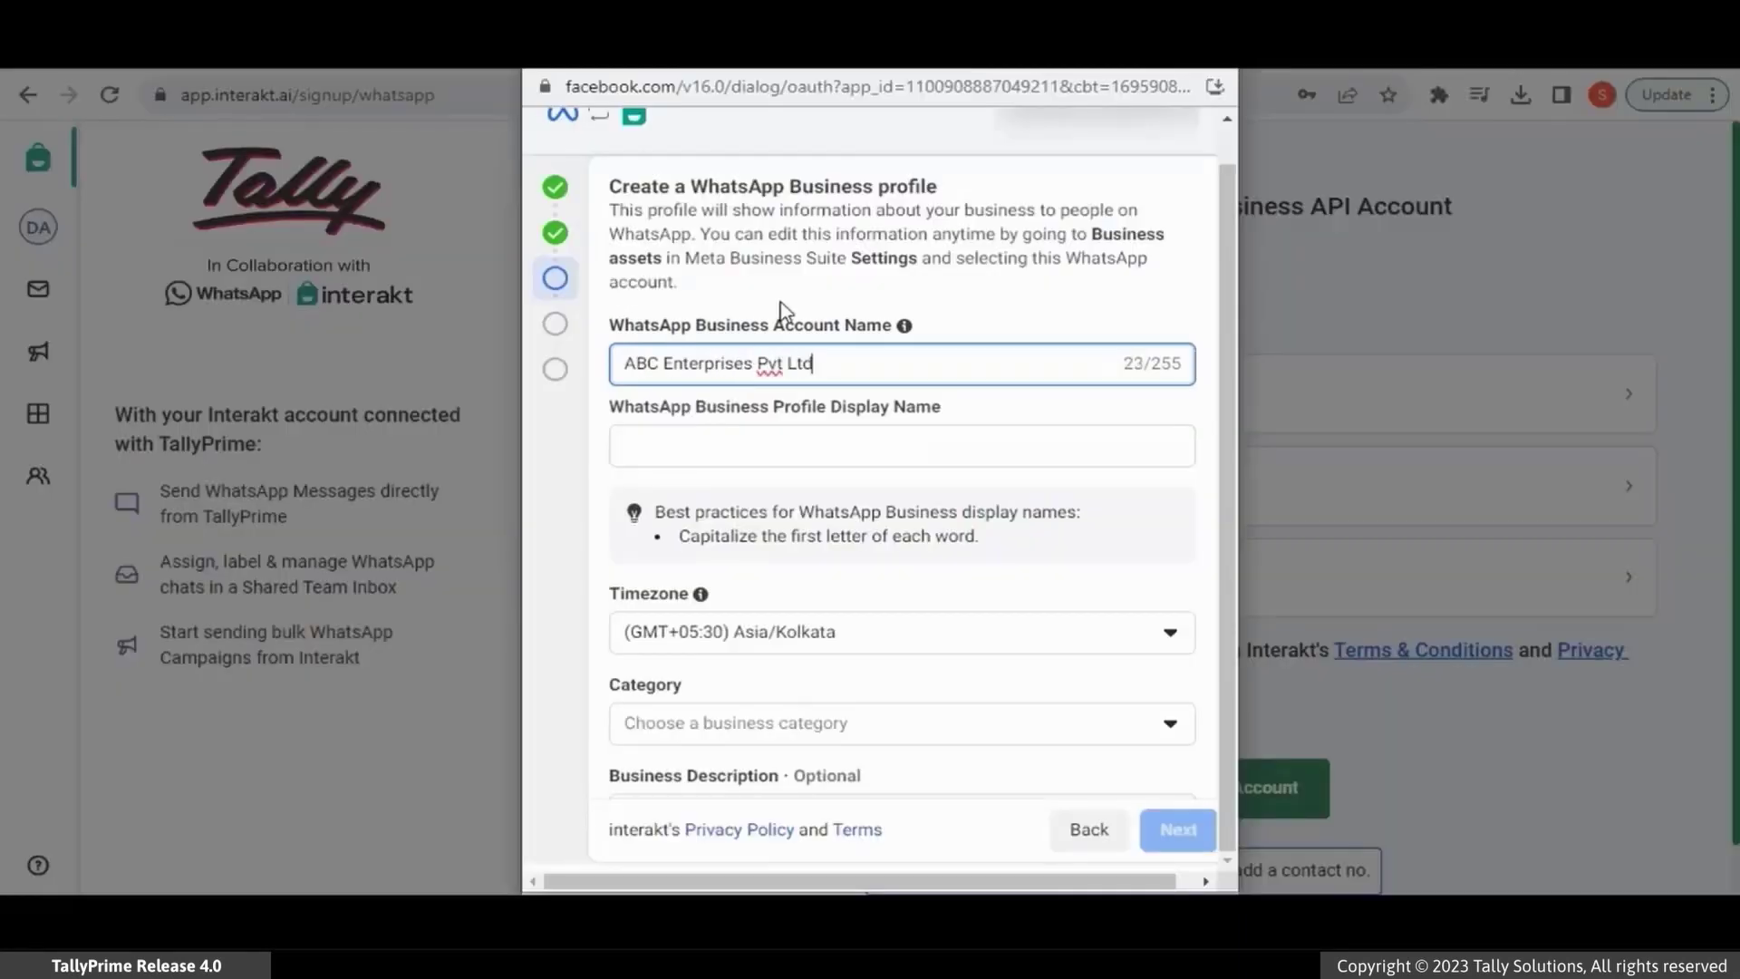
left_click(902, 446)
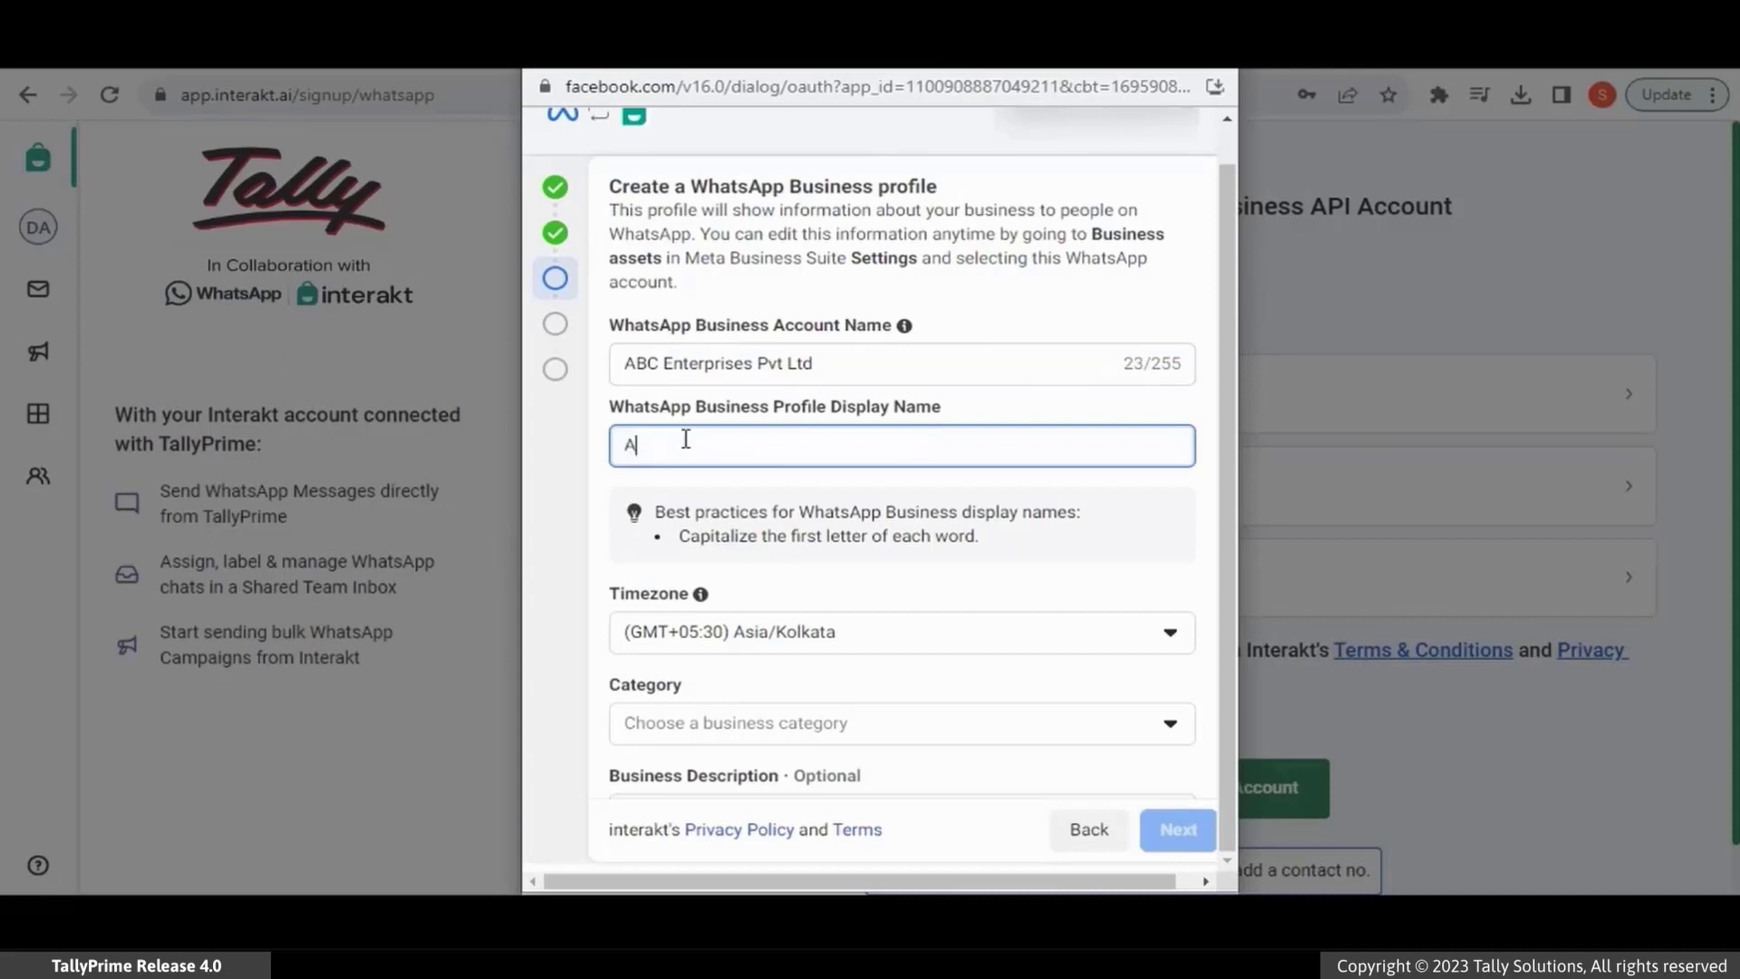
type("ABC Enterprises Pvt Ltd")
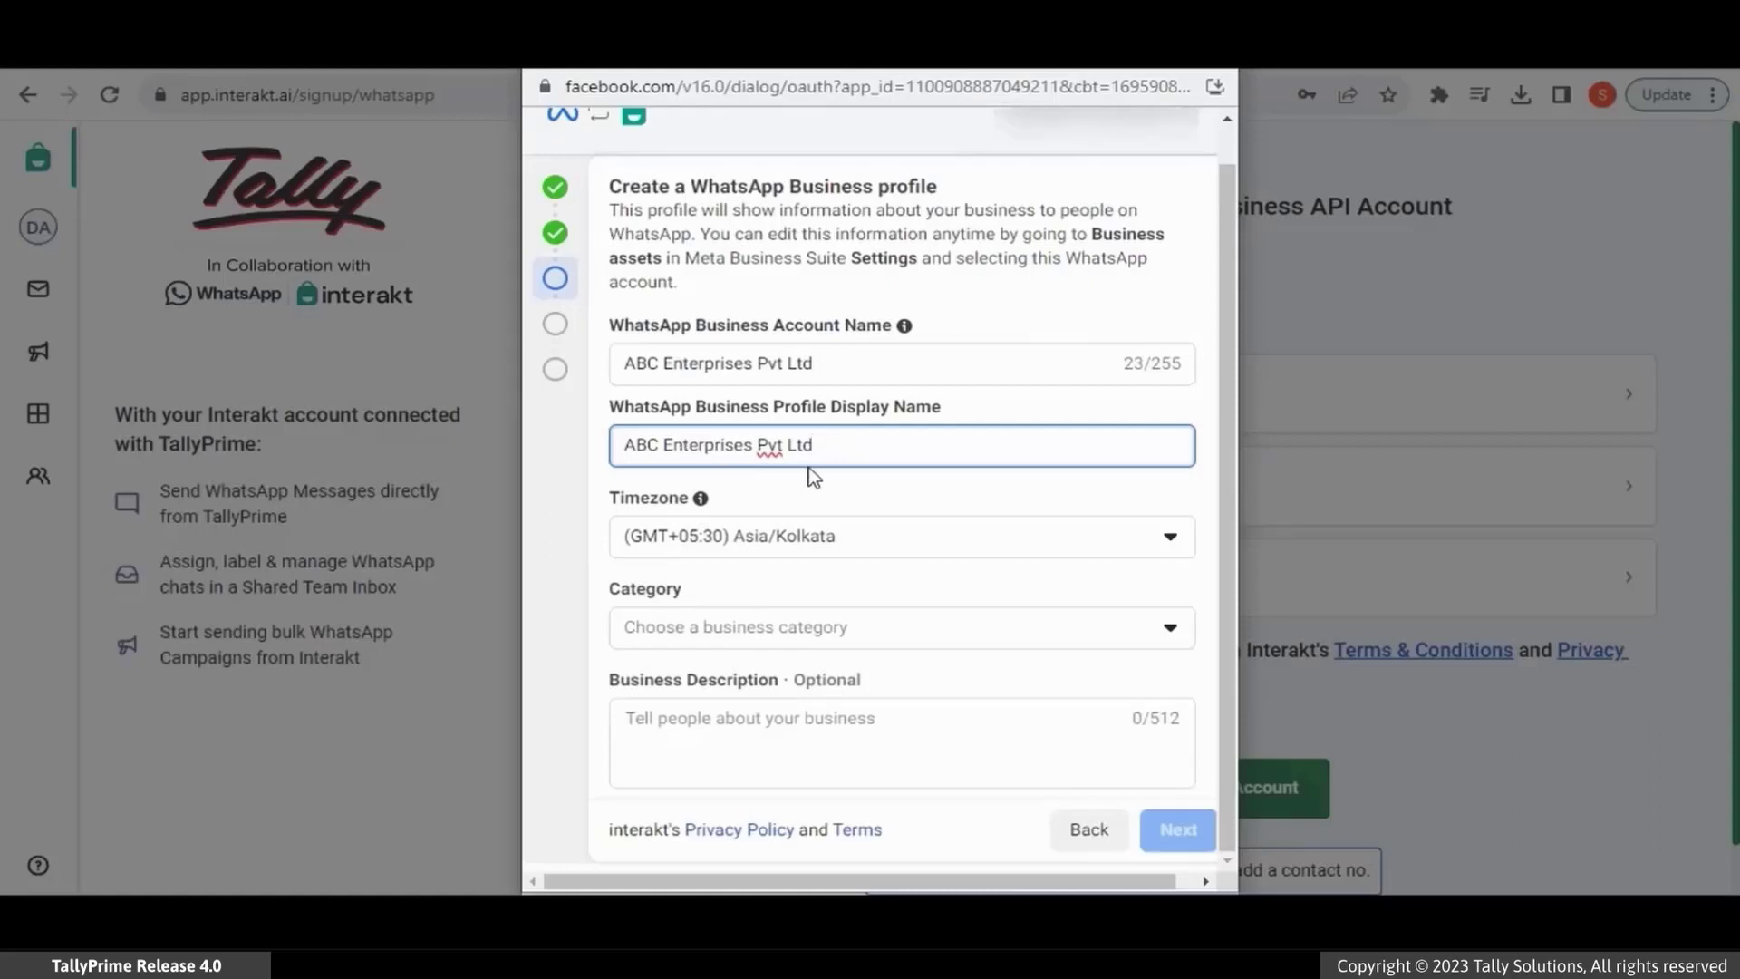
left_click(591, 481)
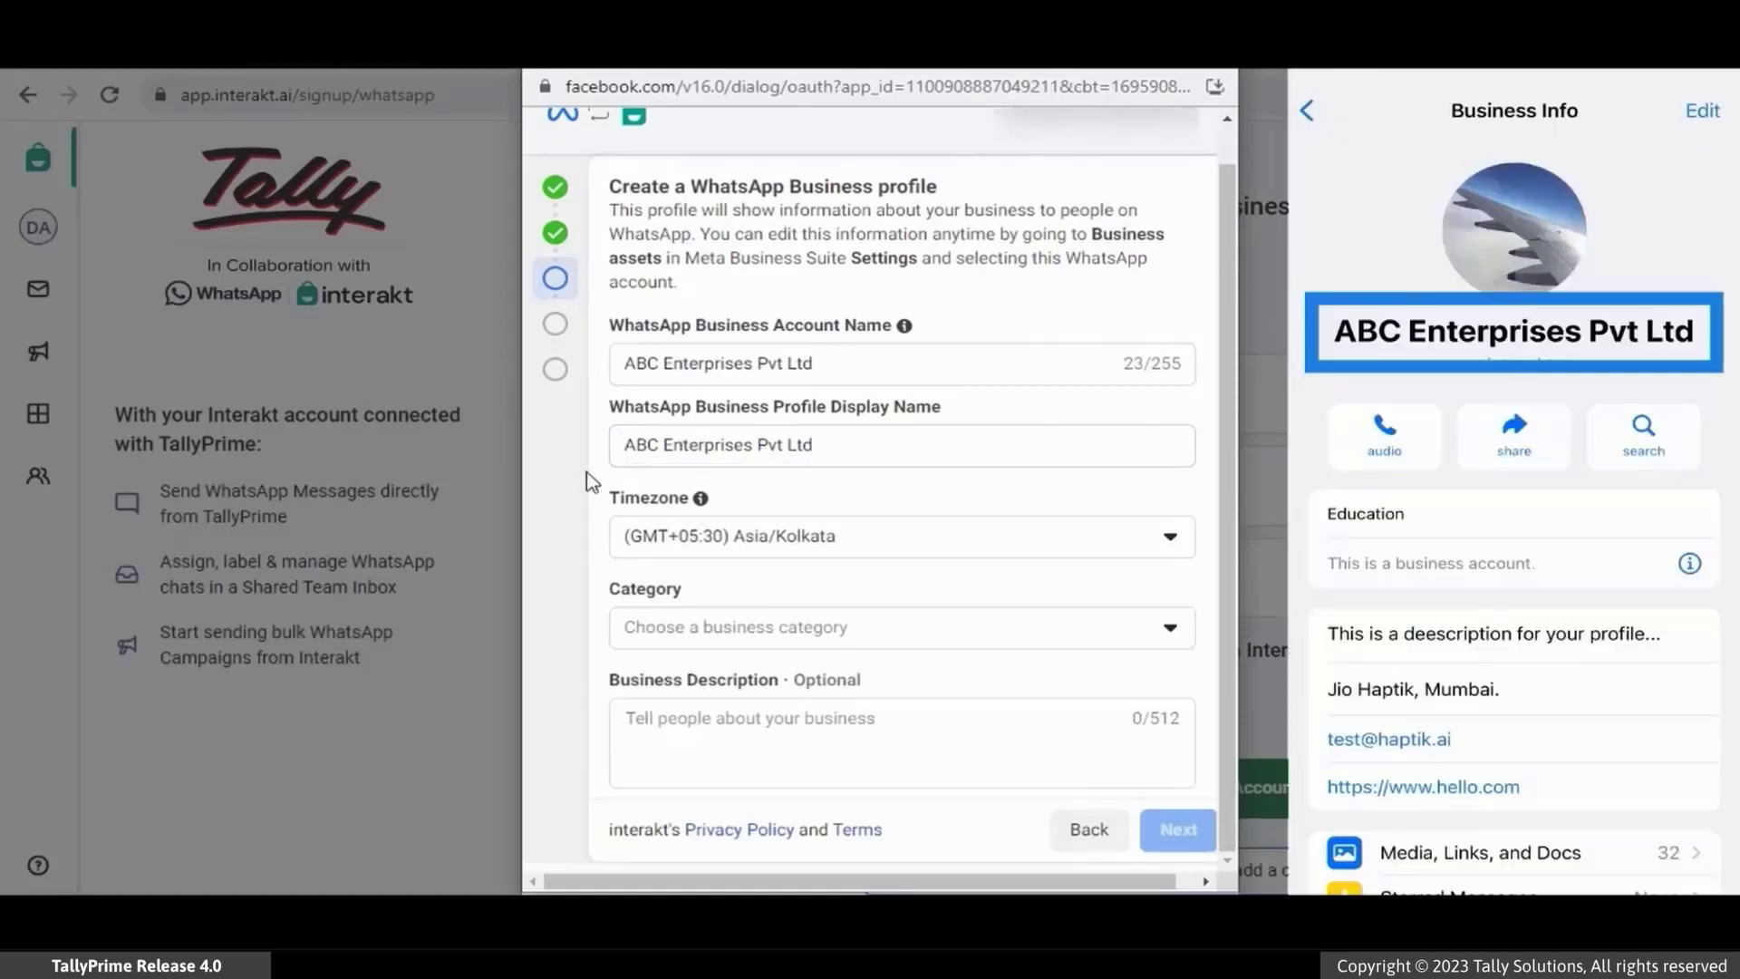
triple_click(789, 454)
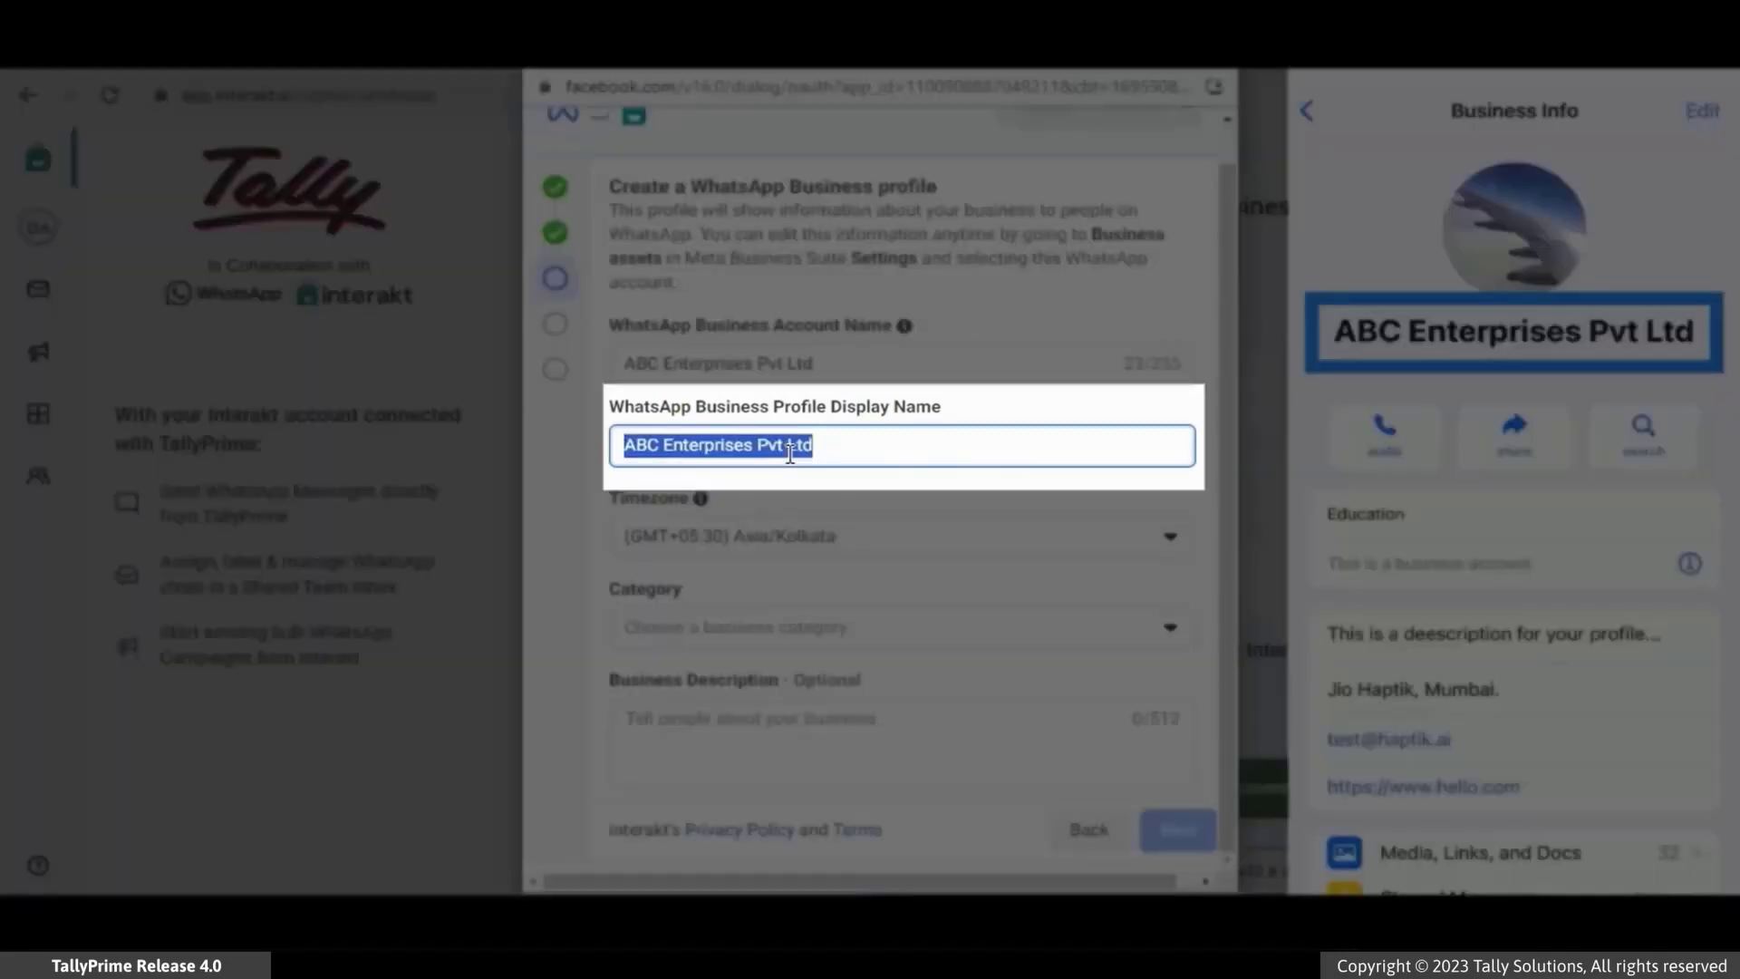
left_click(838, 454)
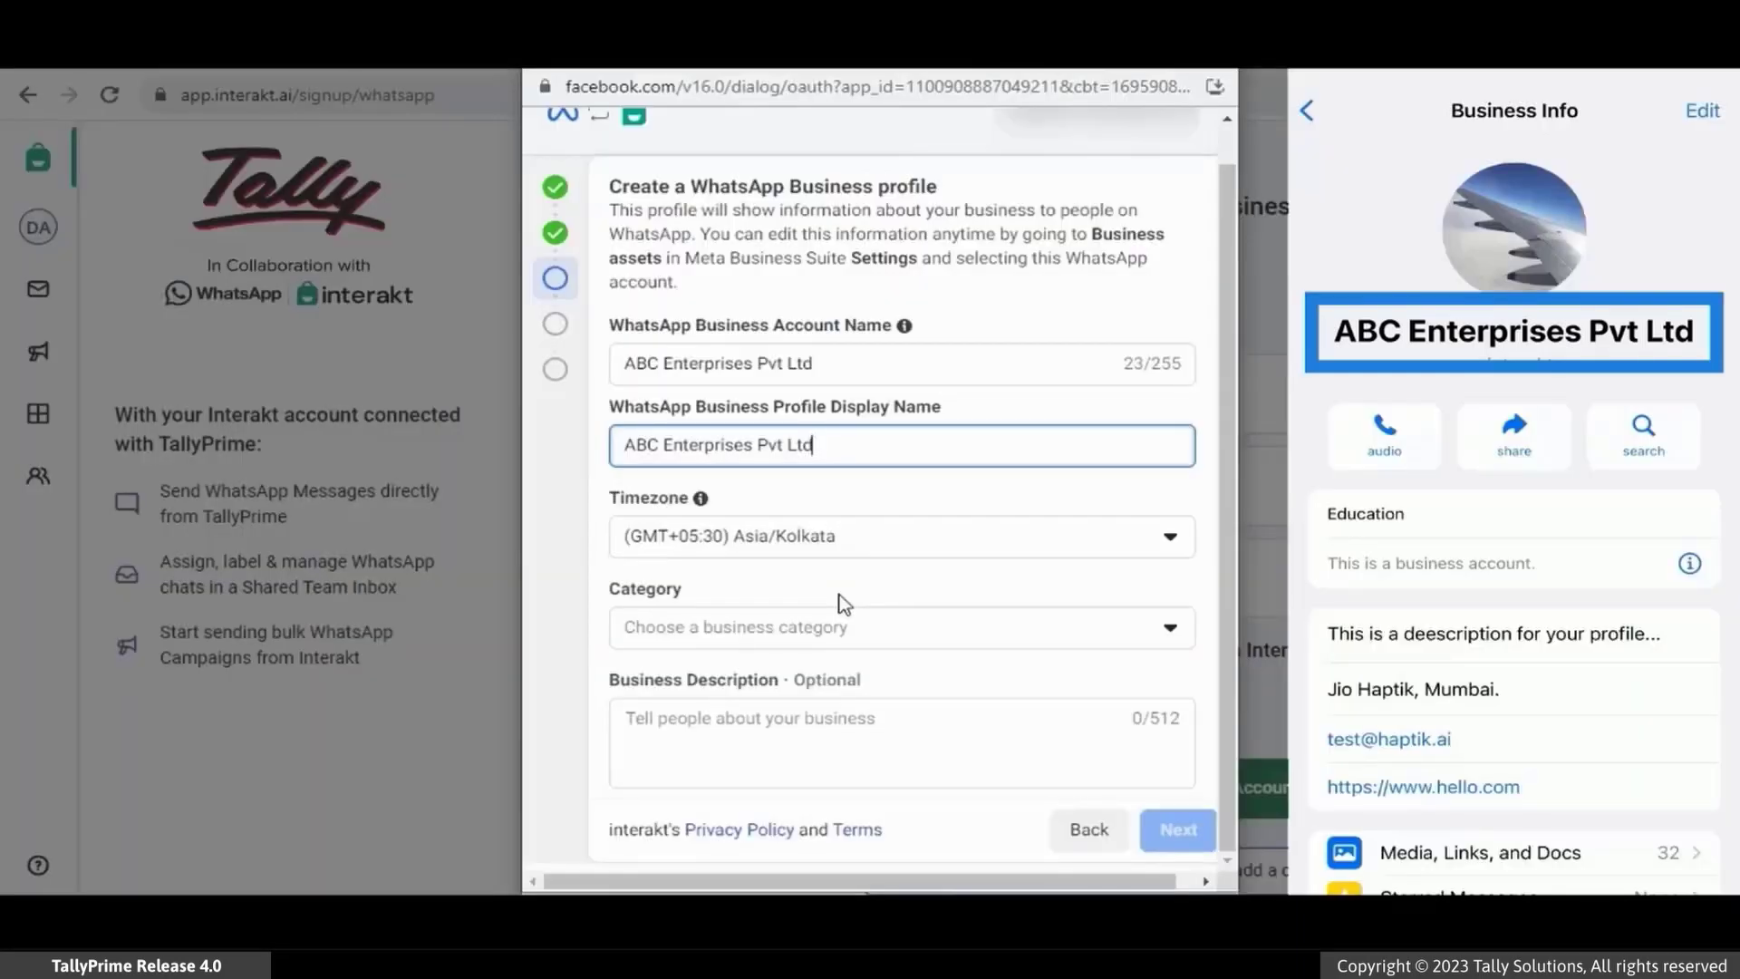
- Choose Other as the business category for the WhatsApp Business profile
left_click(840, 627)
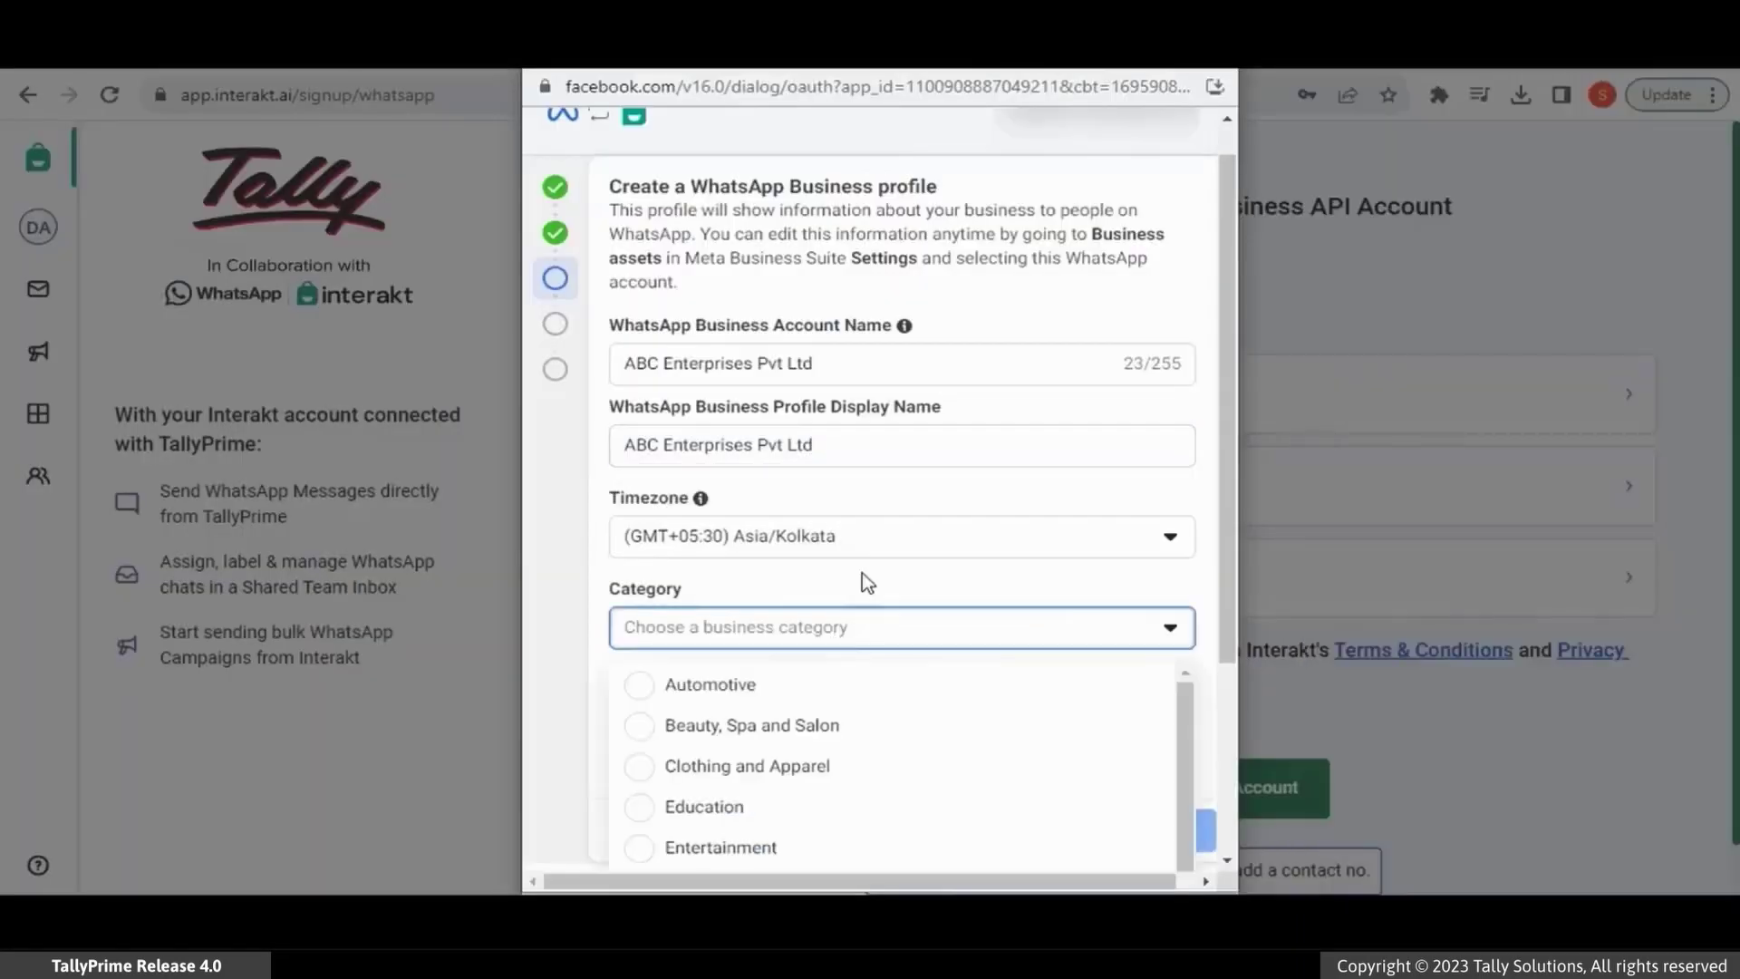
scroll(815, 798, "down", 5)
left_click(804, 832)
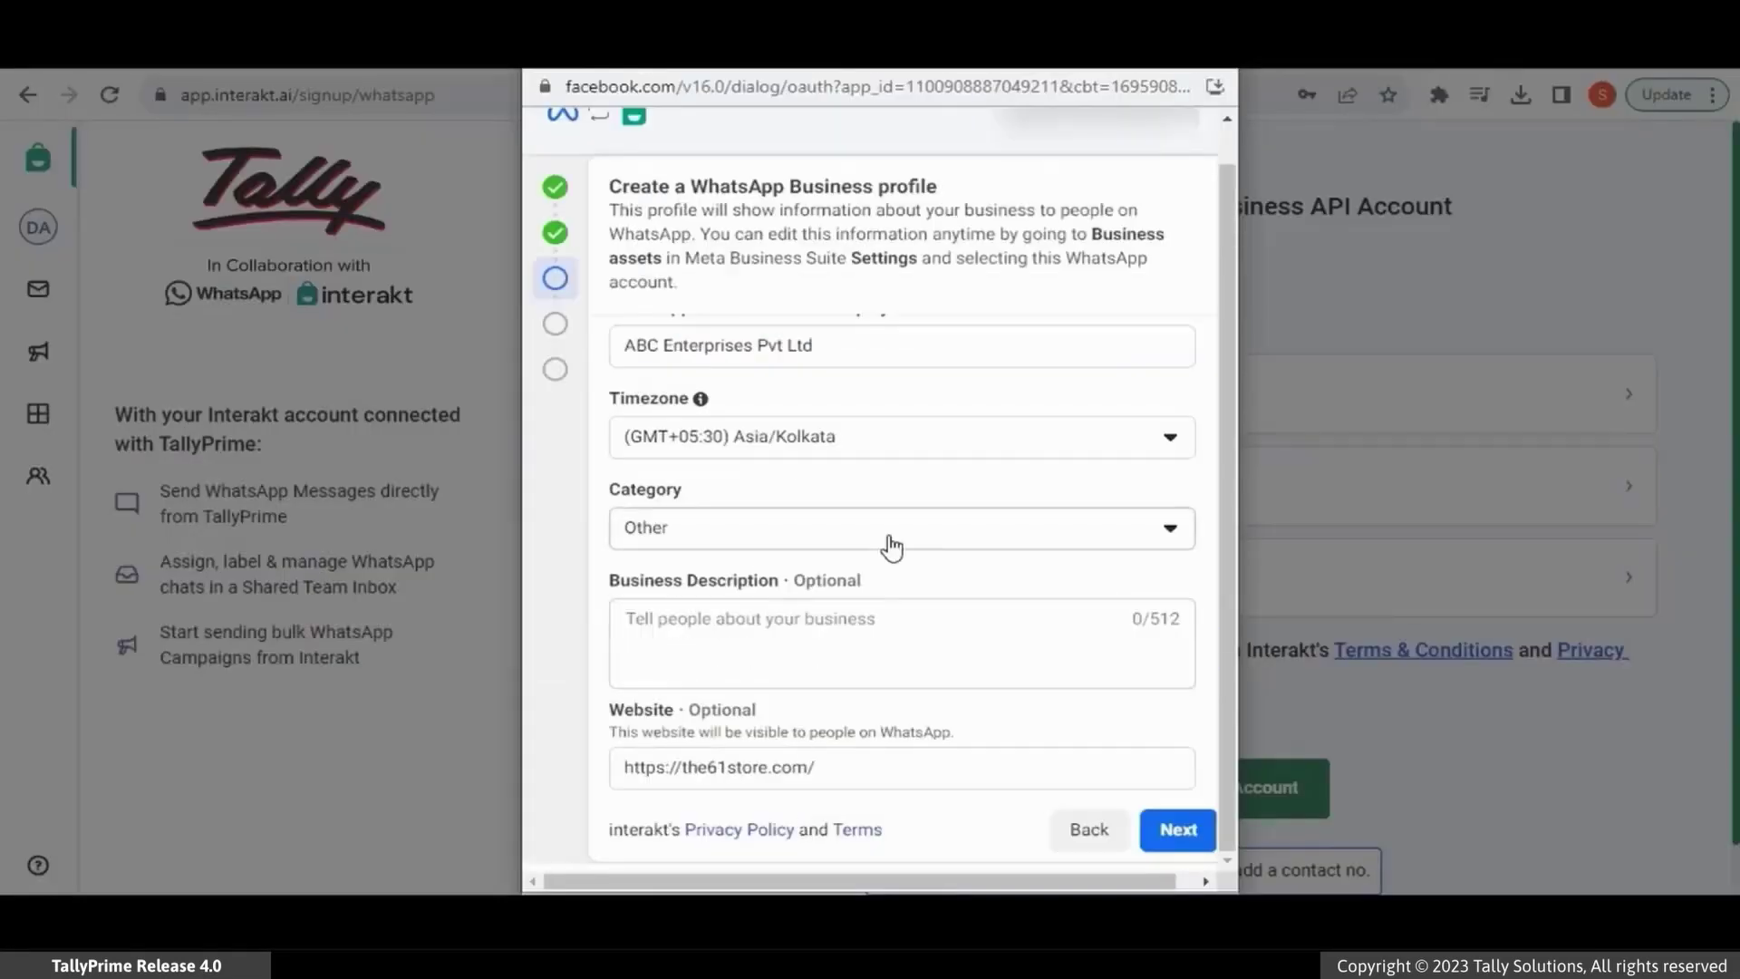
- Enter the business description "Providing comprehensive solar roofing solutions." and submit the WhatsApp Business profile
scroll(886, 544, "up", 1)
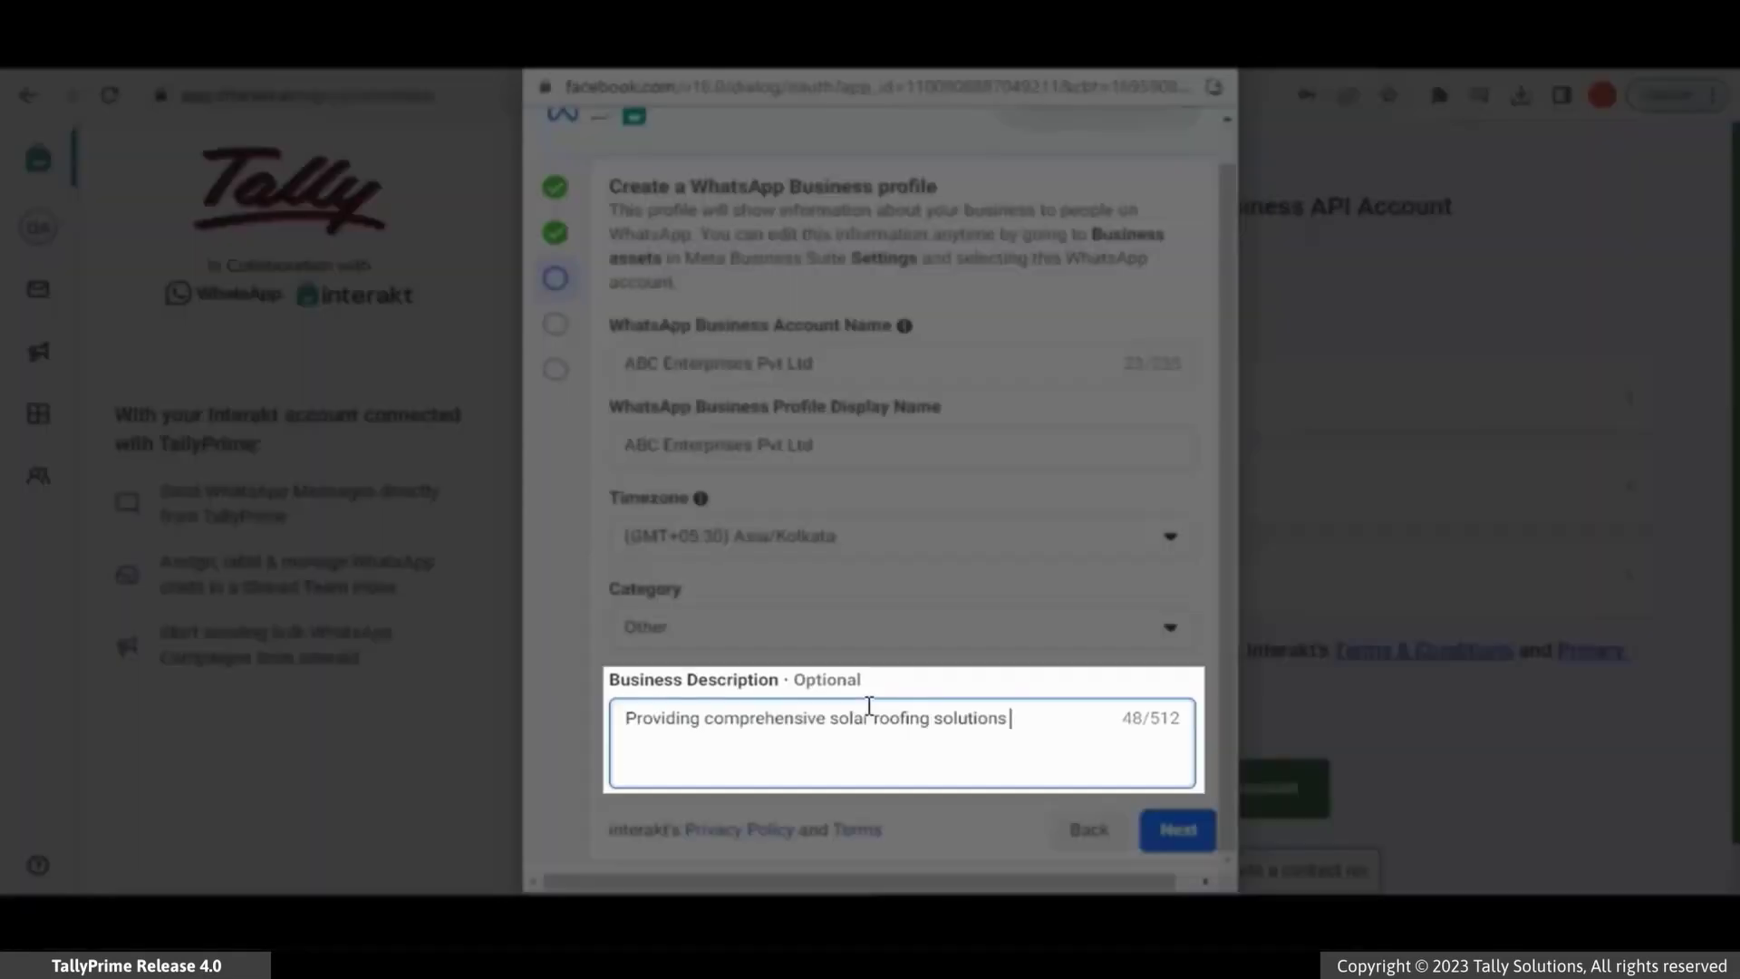
type(".")
key("BackSpace")
key("BackSpace")
type(".")
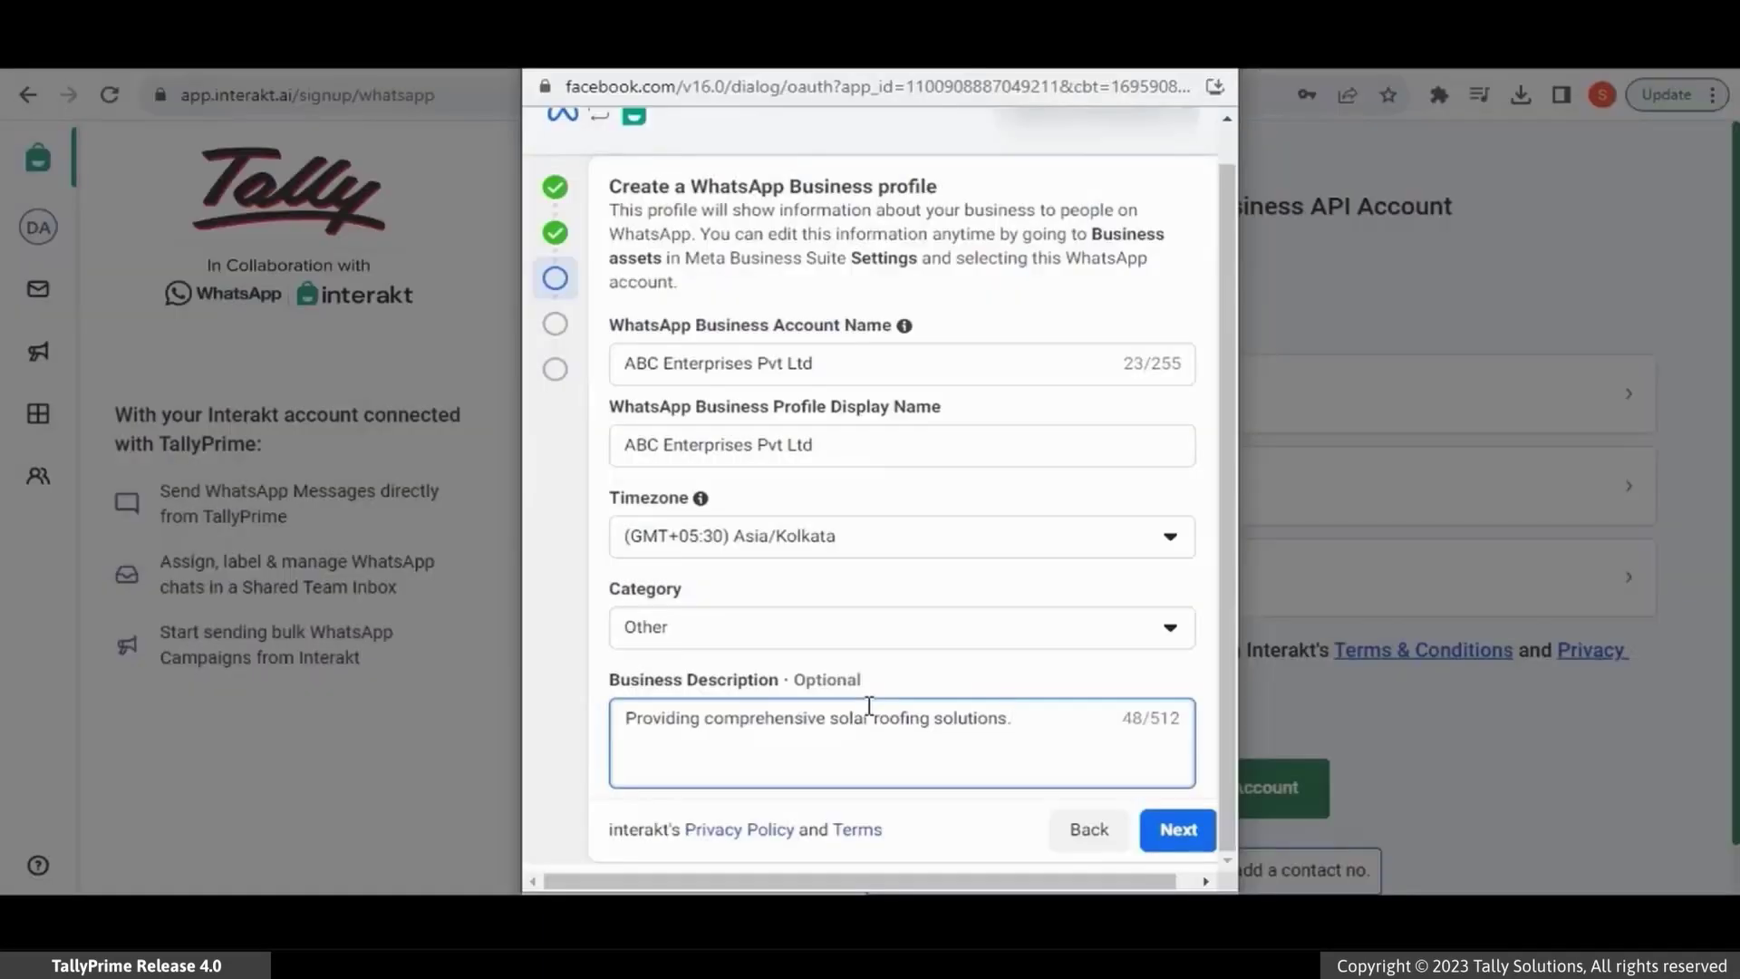
left_click(1180, 828)
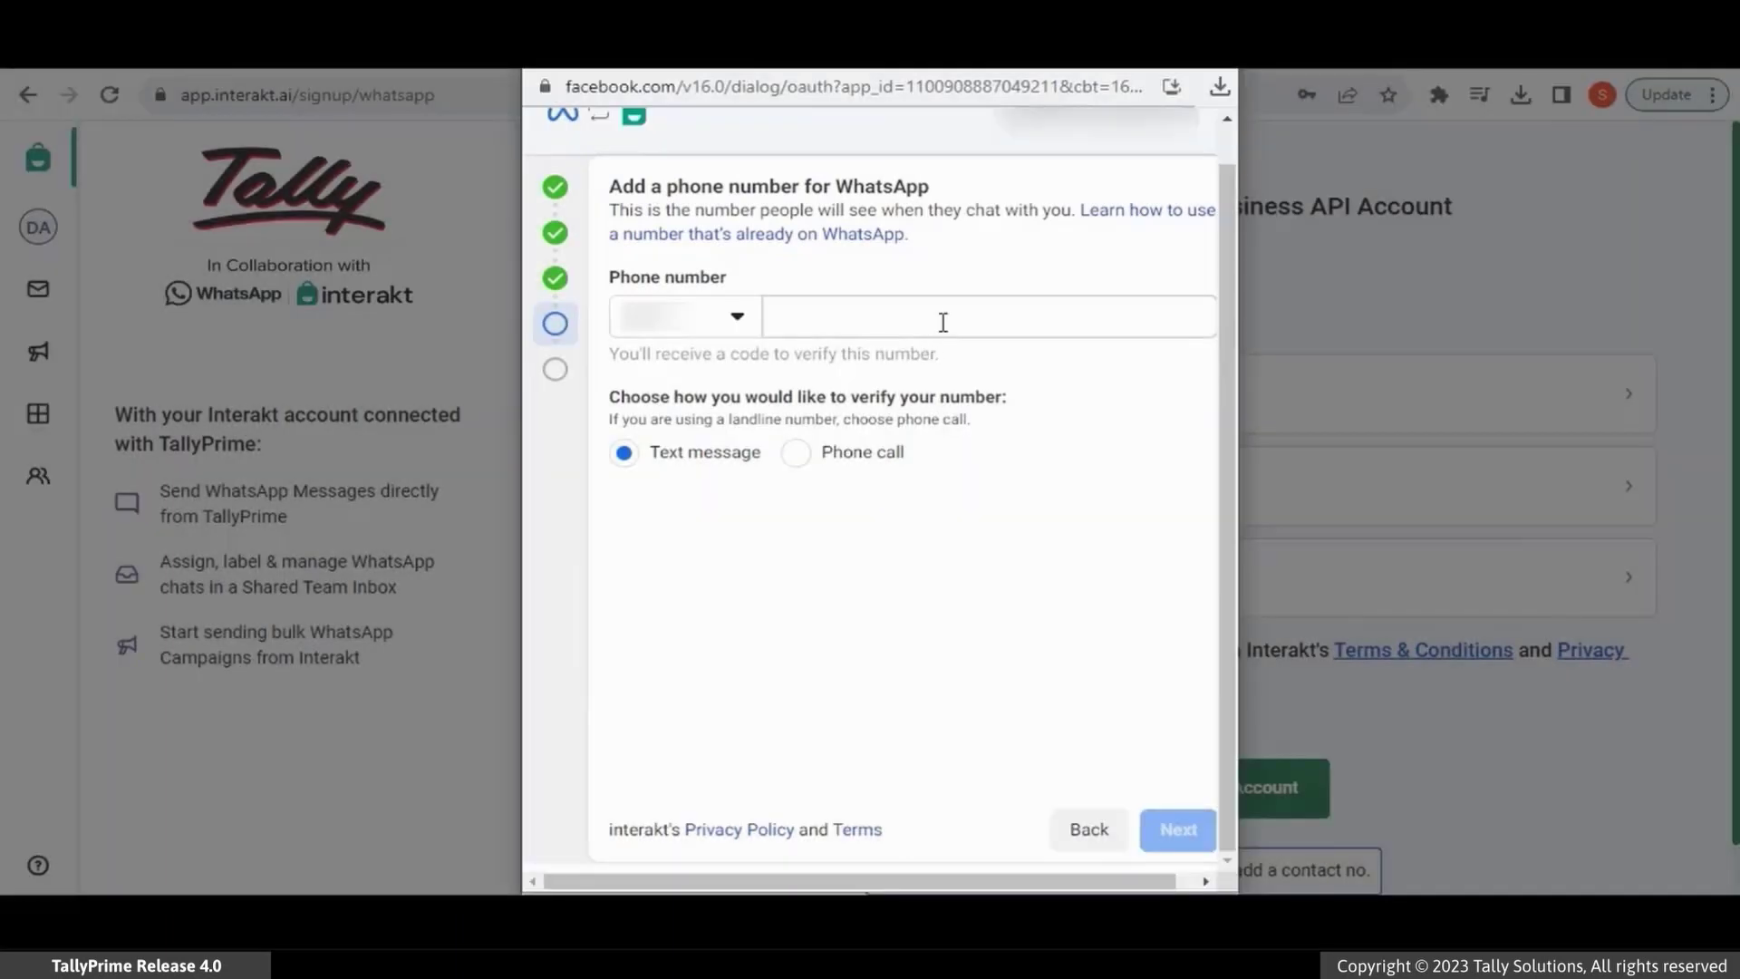
- Enter the business phone number for WhatsApp and request its verification by phone call
left_click(945, 321)
key("ctrl+v")
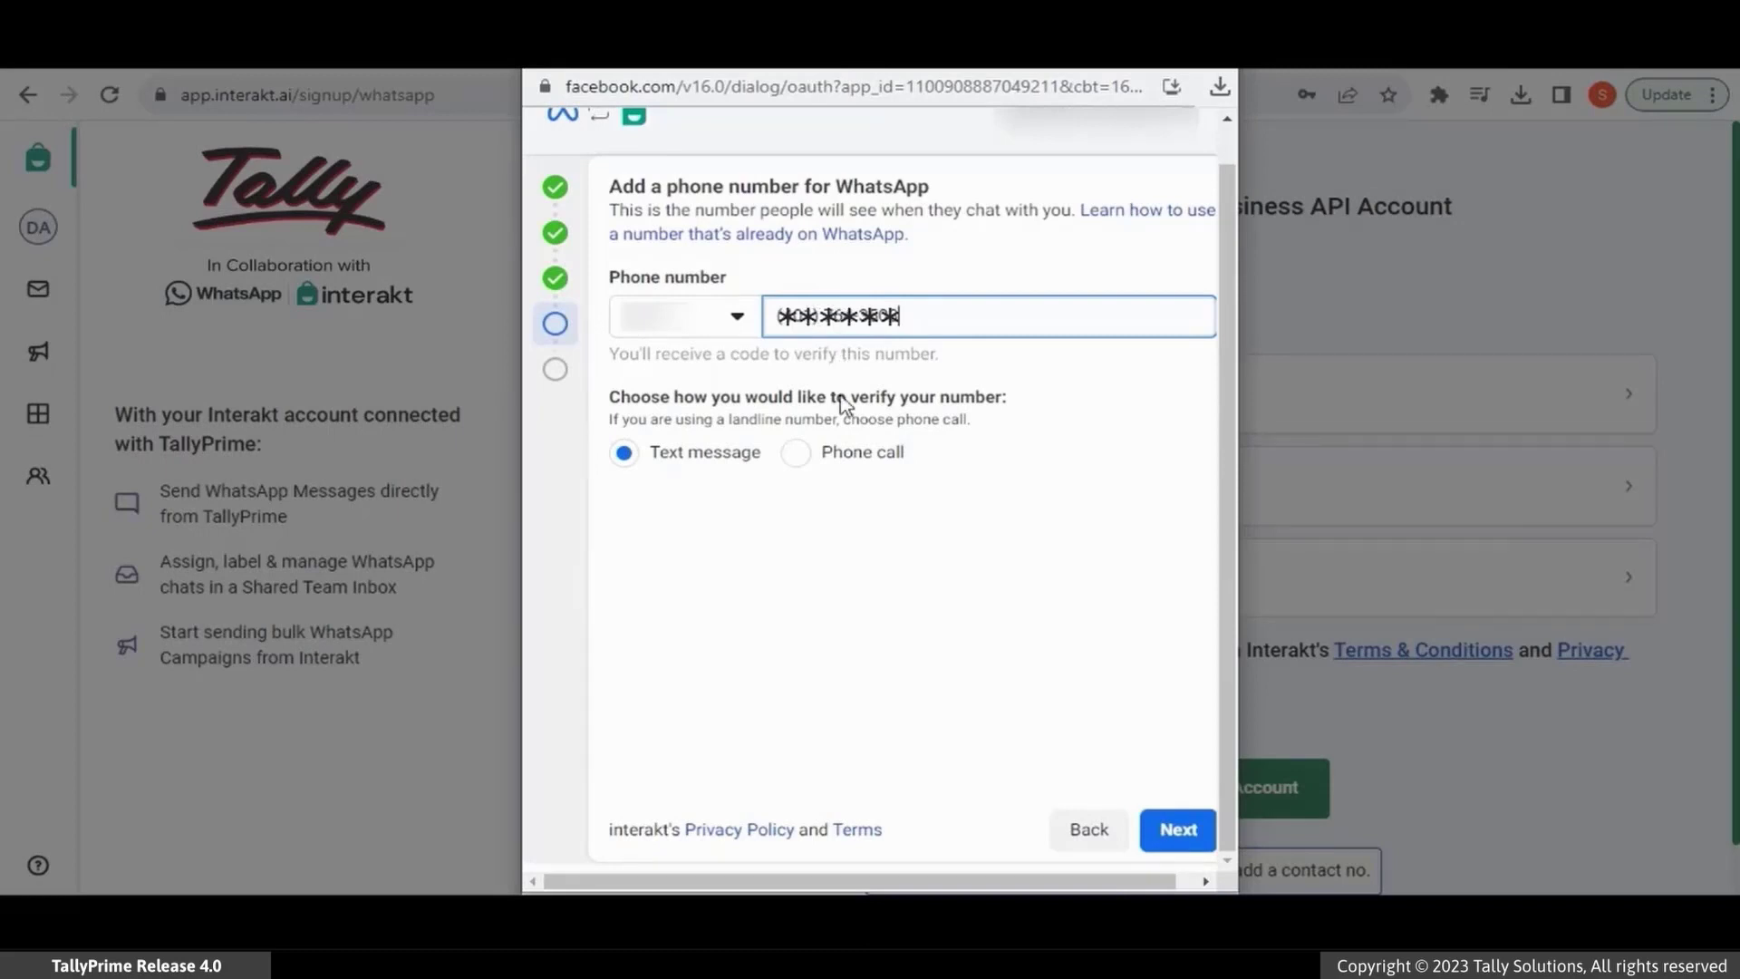
left_click(796, 452)
left_click(1180, 830)
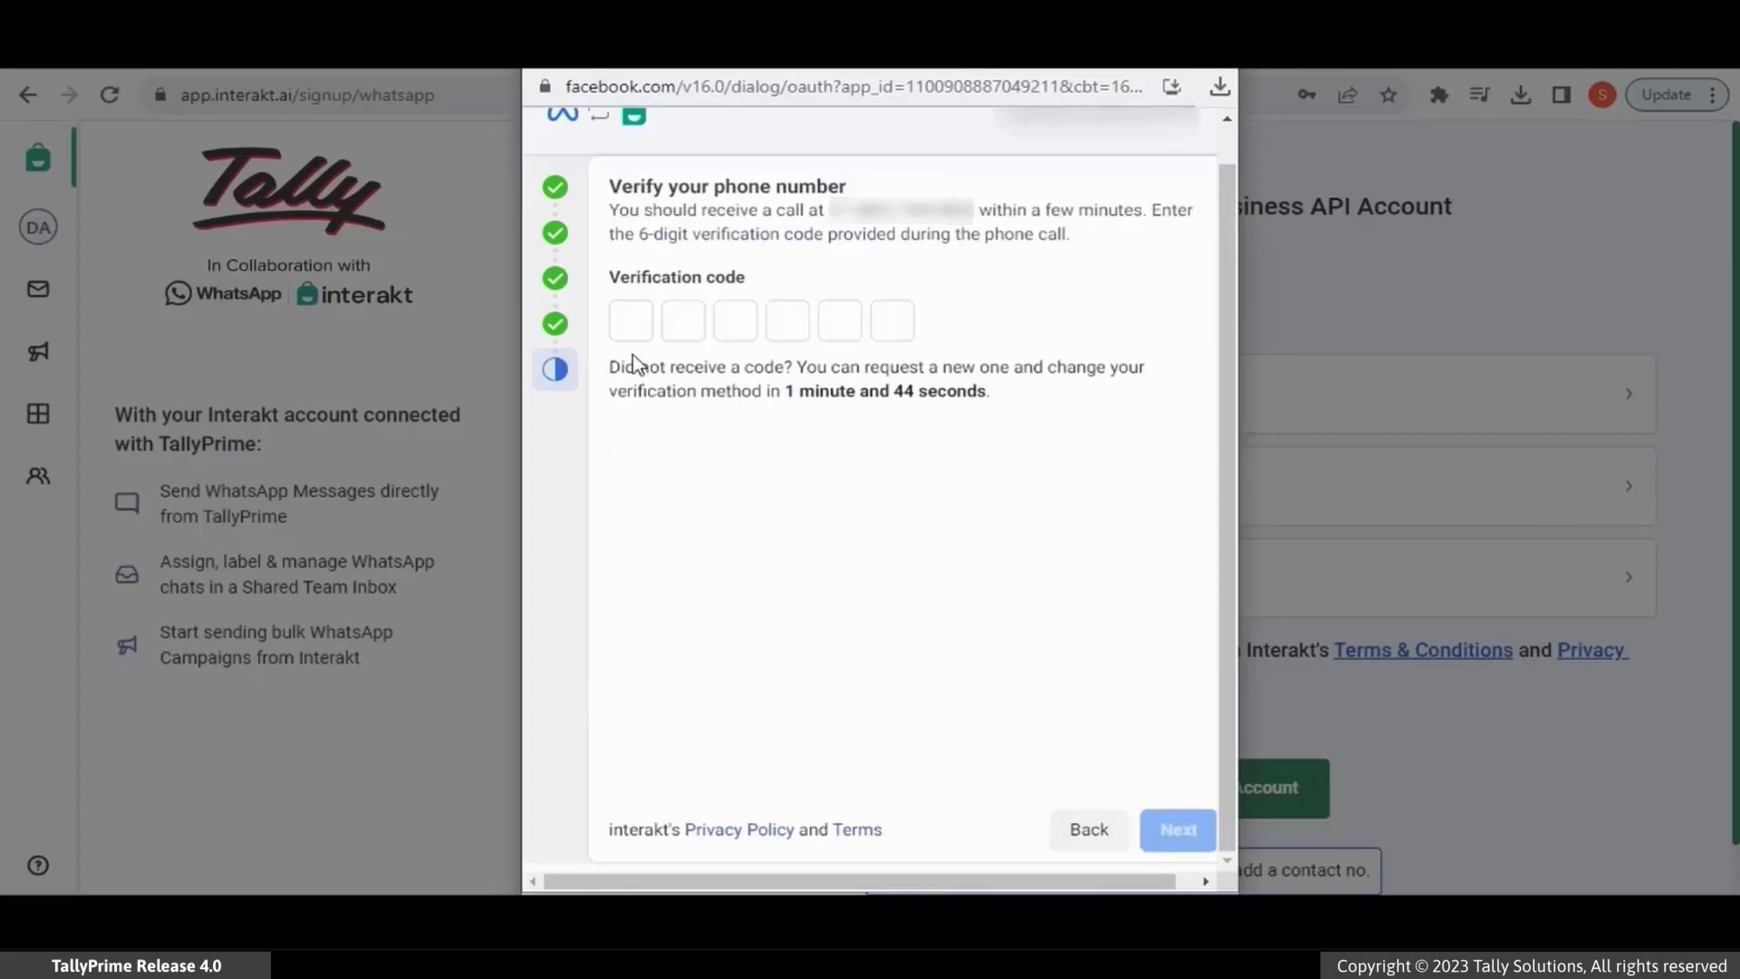
- Enter the six-digit verification code for the phone number and finish the WhatsApp Business account setup
key("ctrl+v")
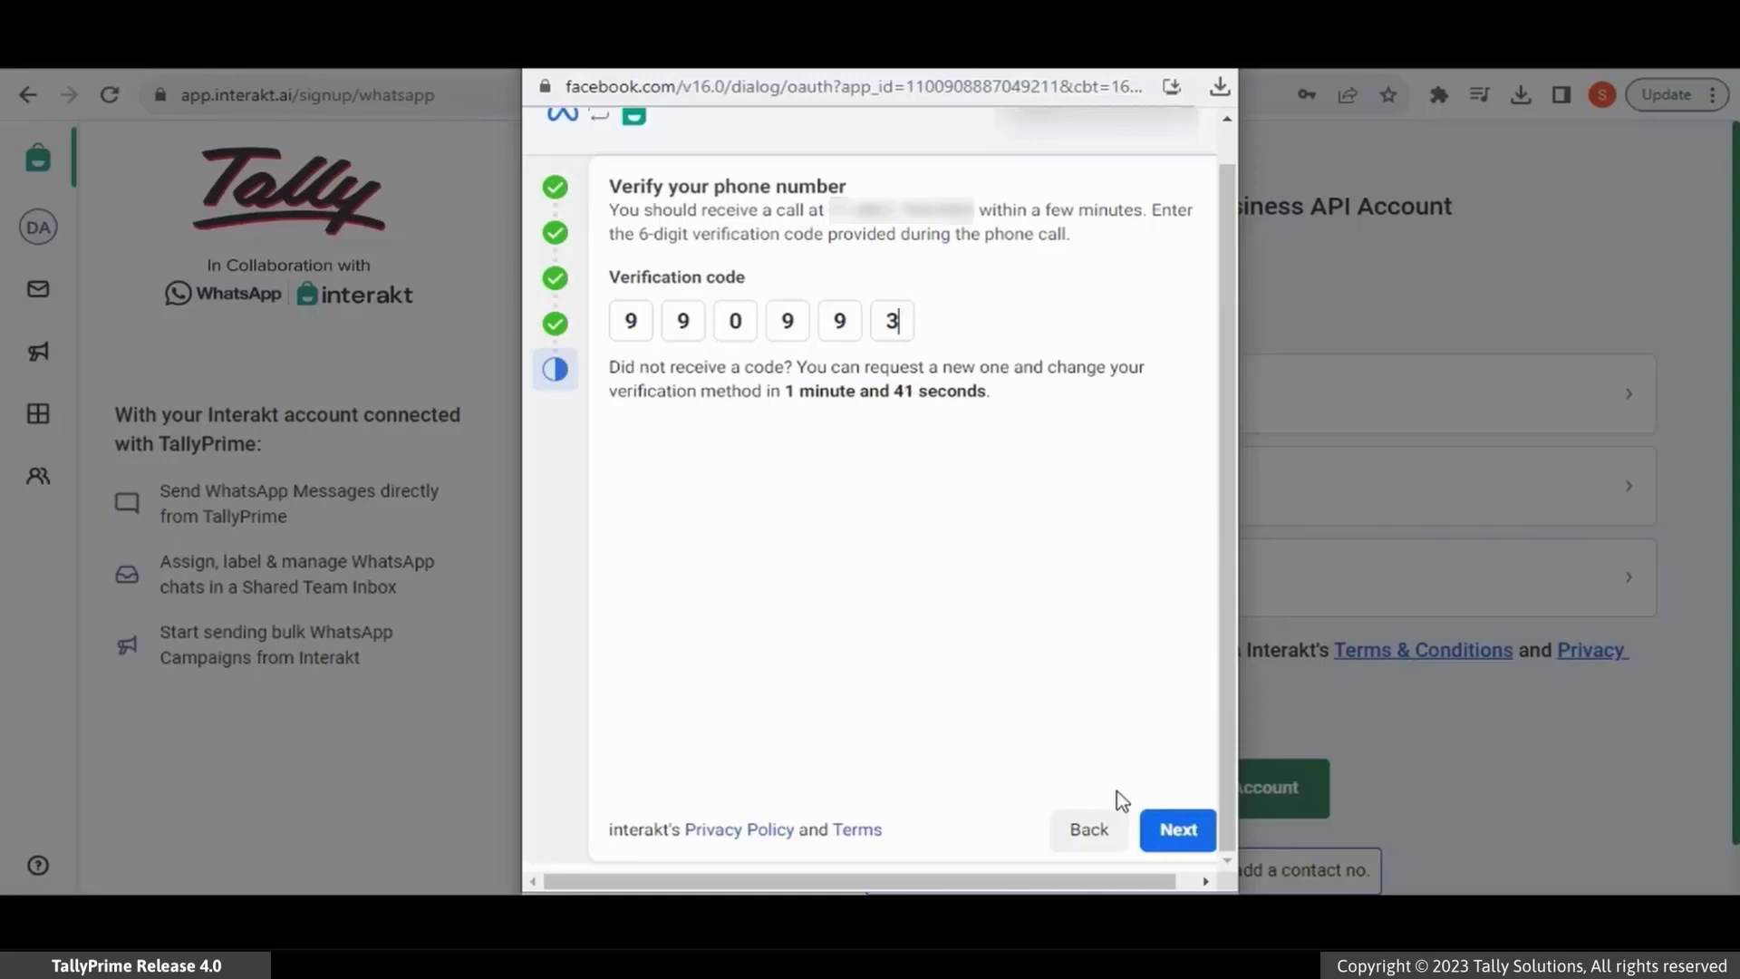
left_click(1178, 832)
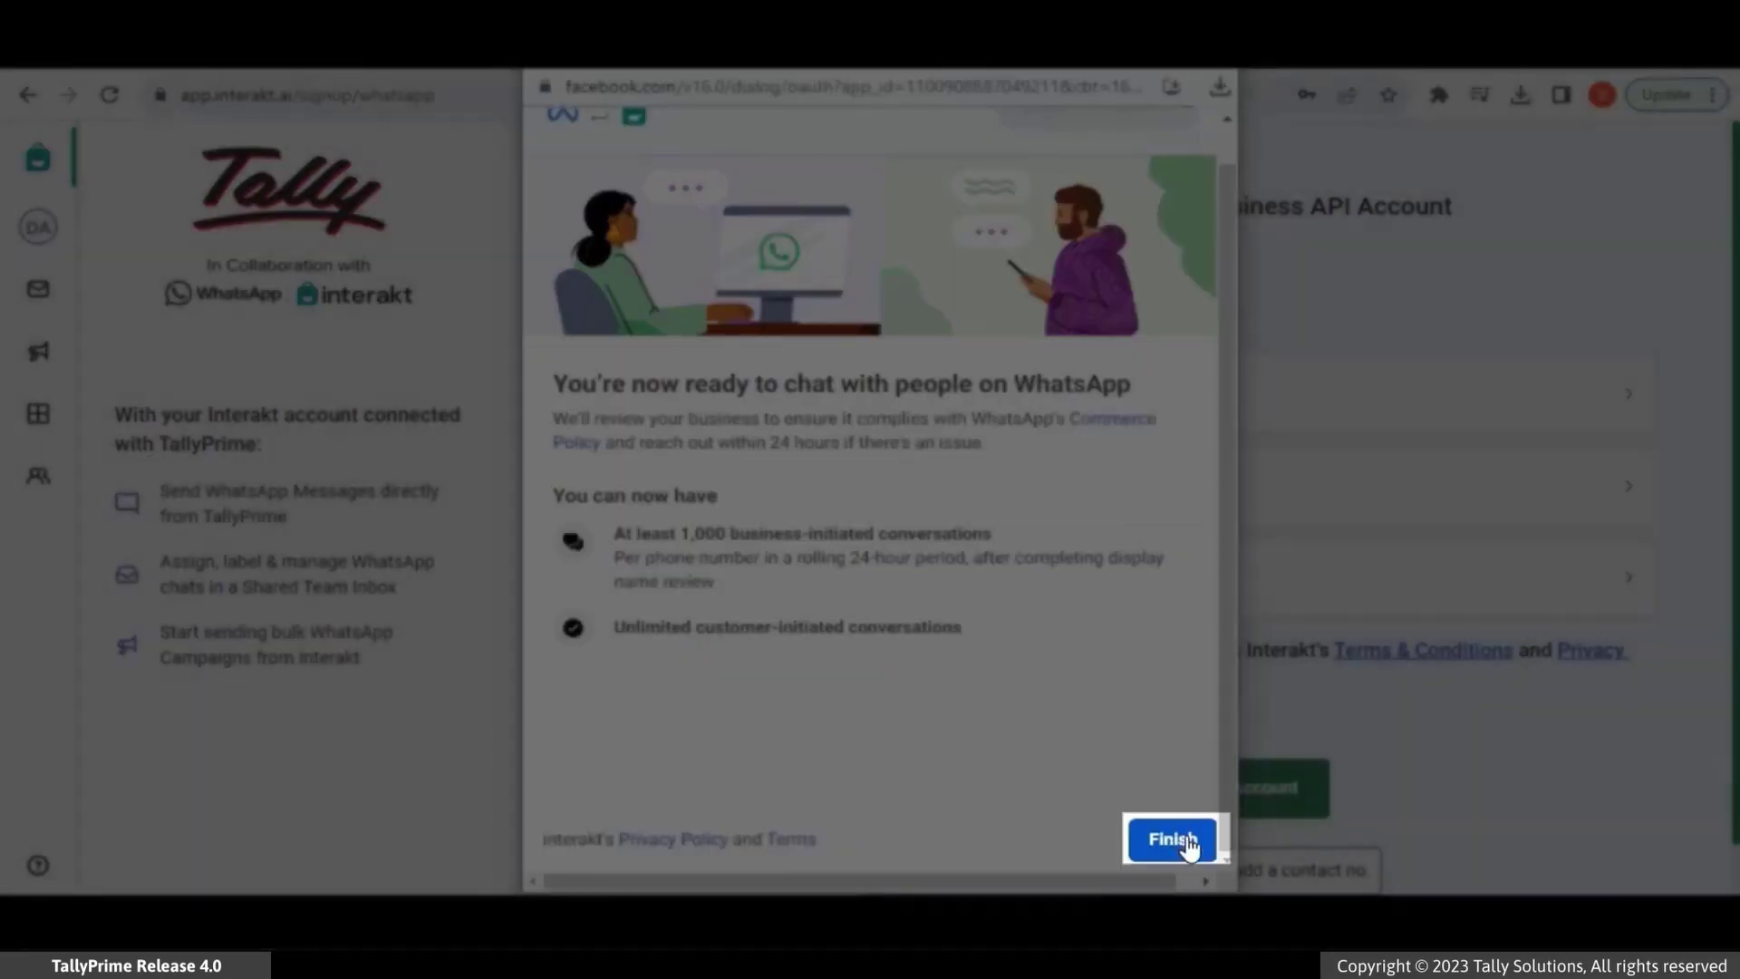
left_click(1186, 842)
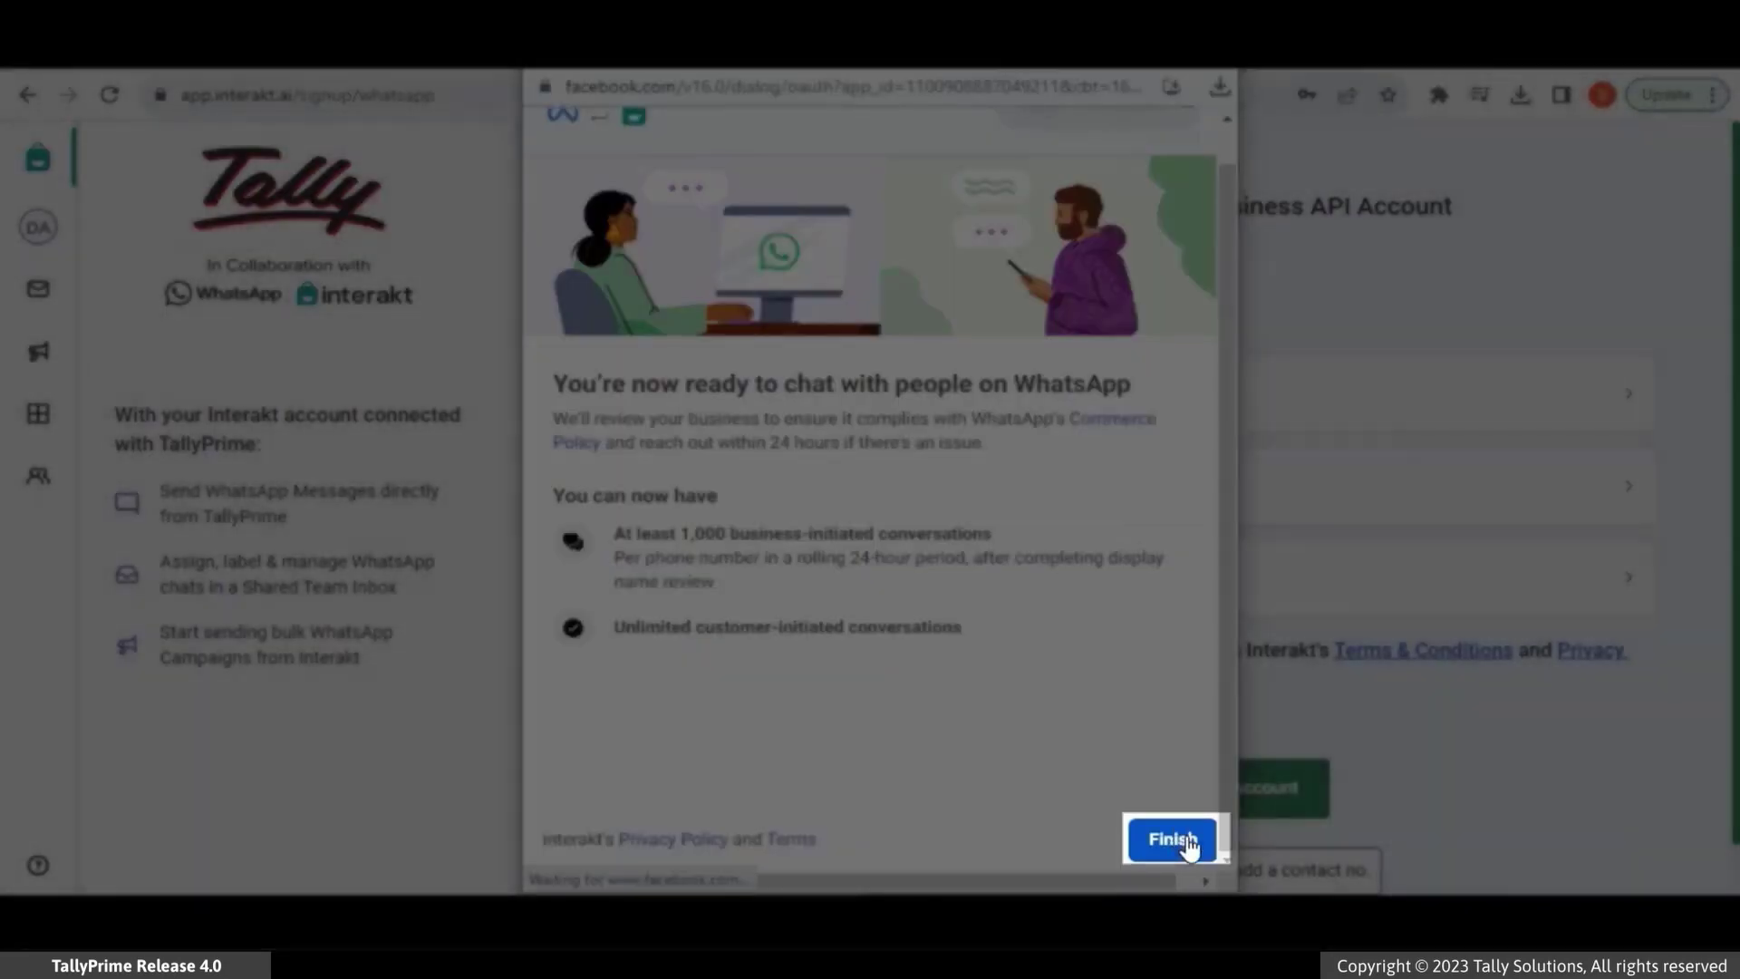